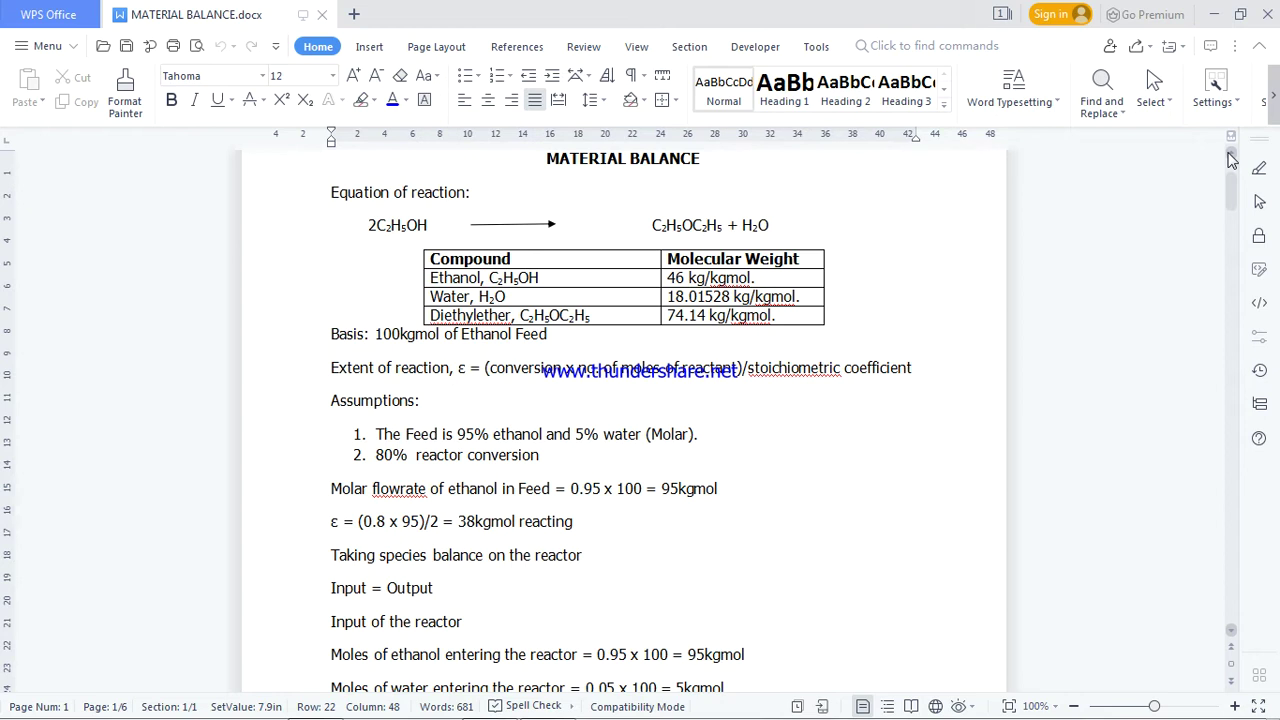
Review the material balance document's reaction equation, molecular weights, assumptions, and reactor input and output mole calculations.
scroll(1230, 160, "up", 1)
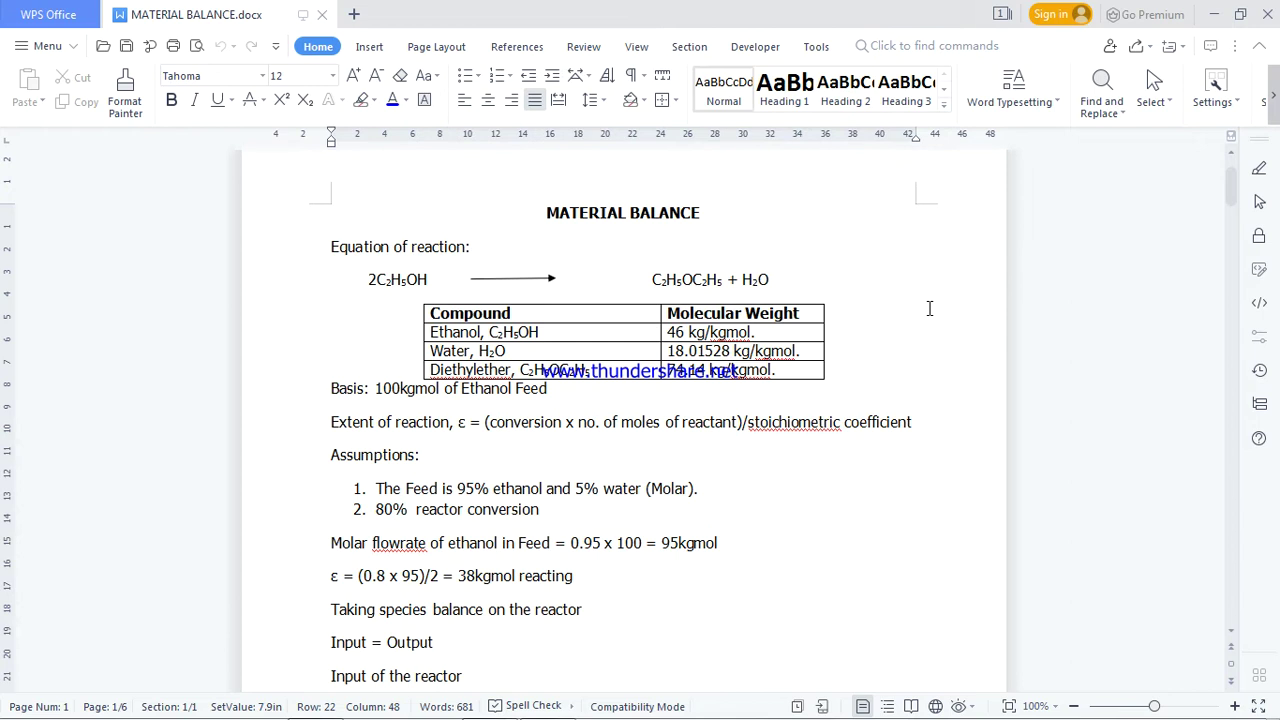
mouse_move(580, 259)
scroll(1234, 640, "down", 2)
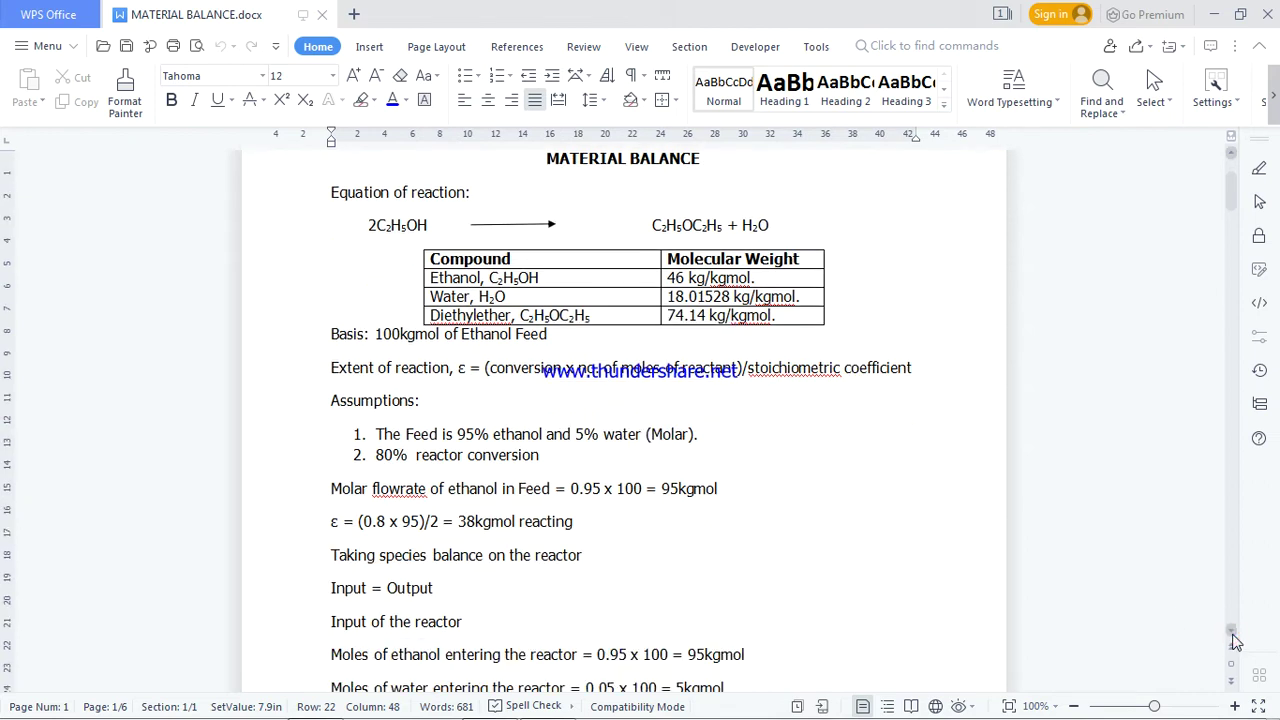
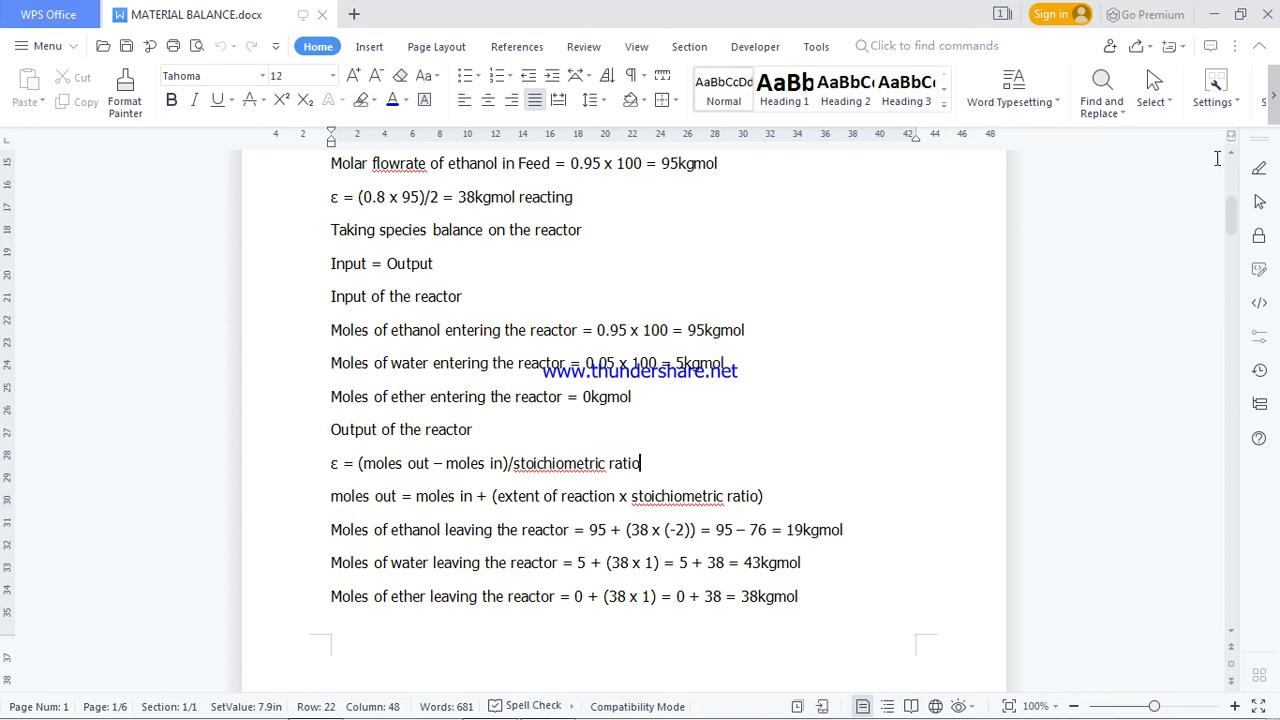
left_click(1230, 157)
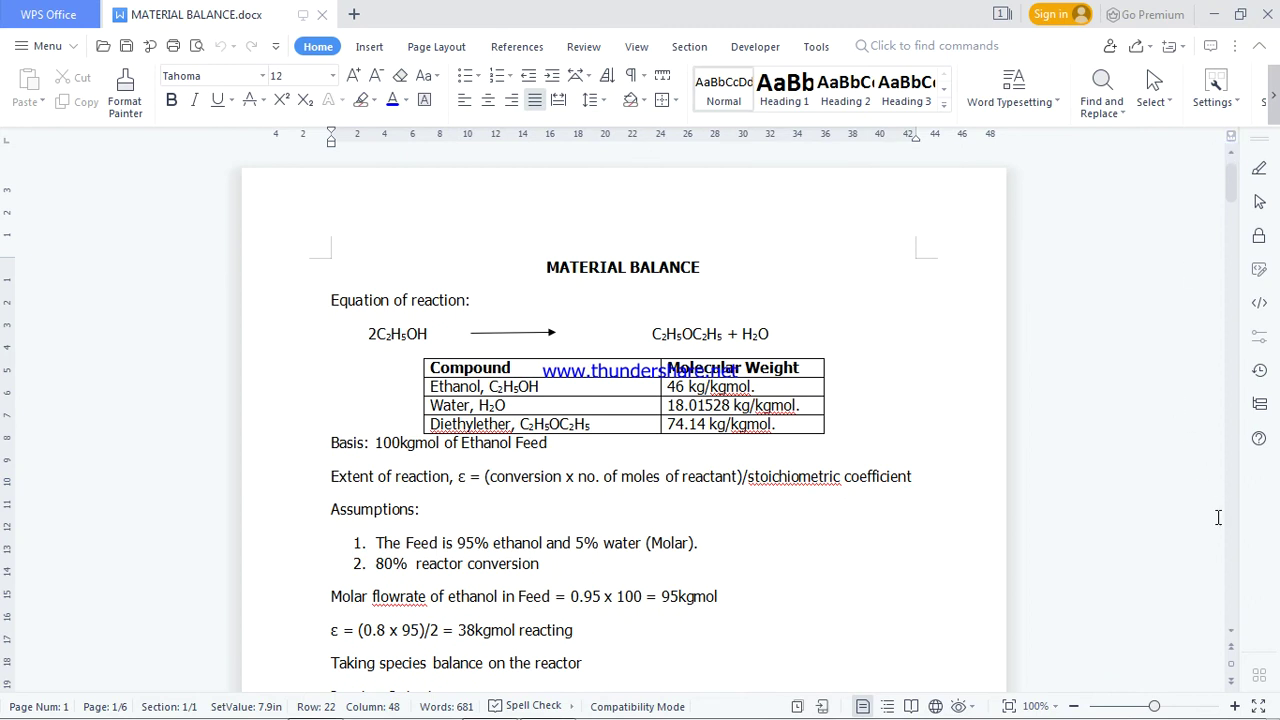
left_click(1231, 633)
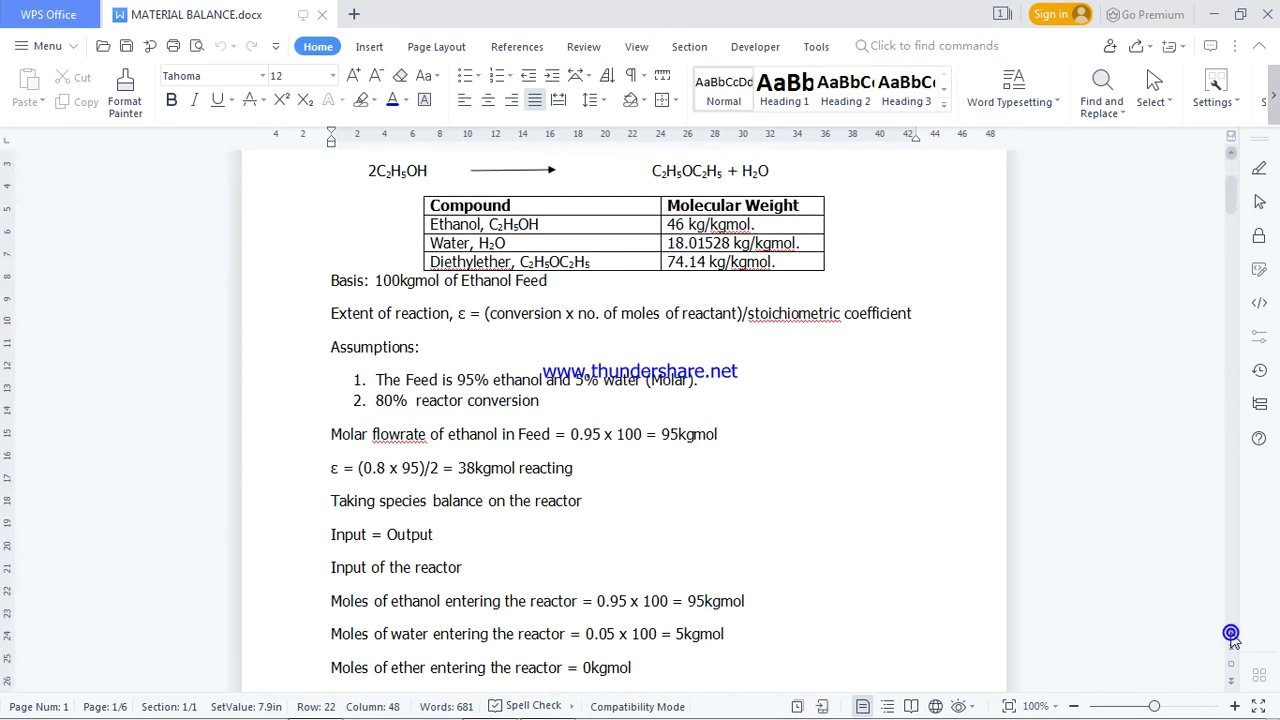
left_click(1232, 636)
left_click(1232, 636)
left_click(1232, 636)
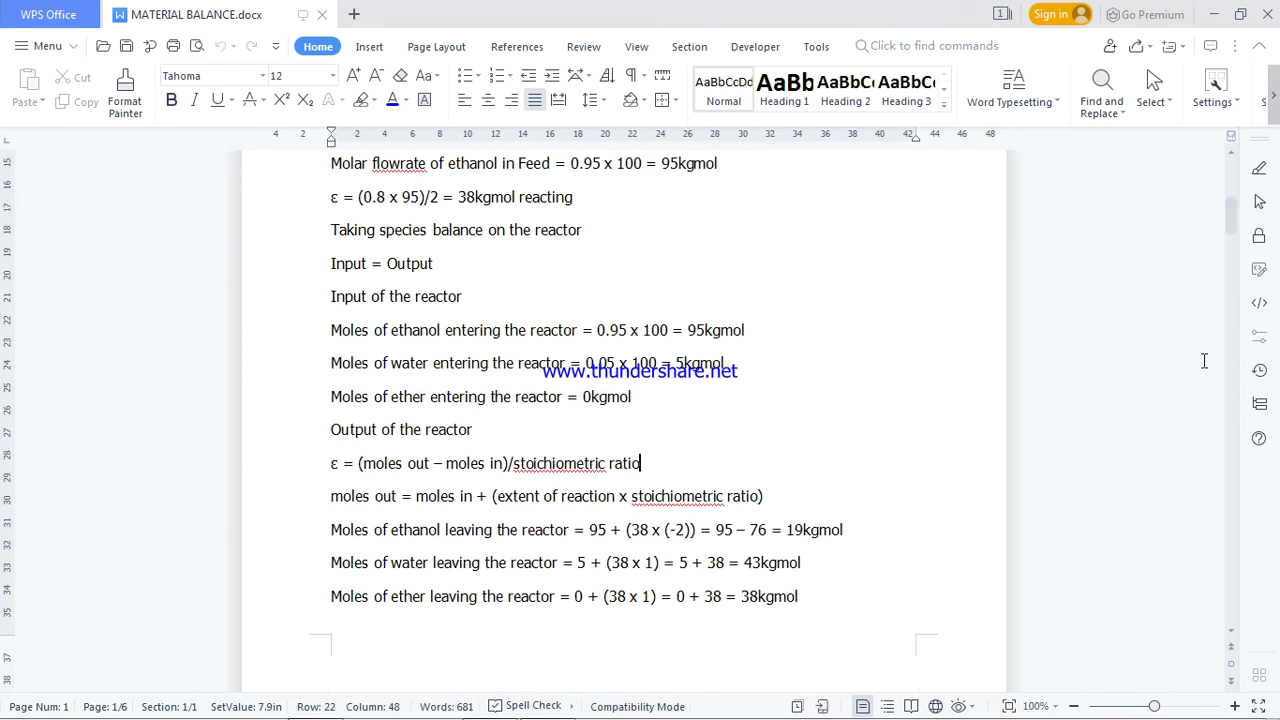
left_click(1231, 155)
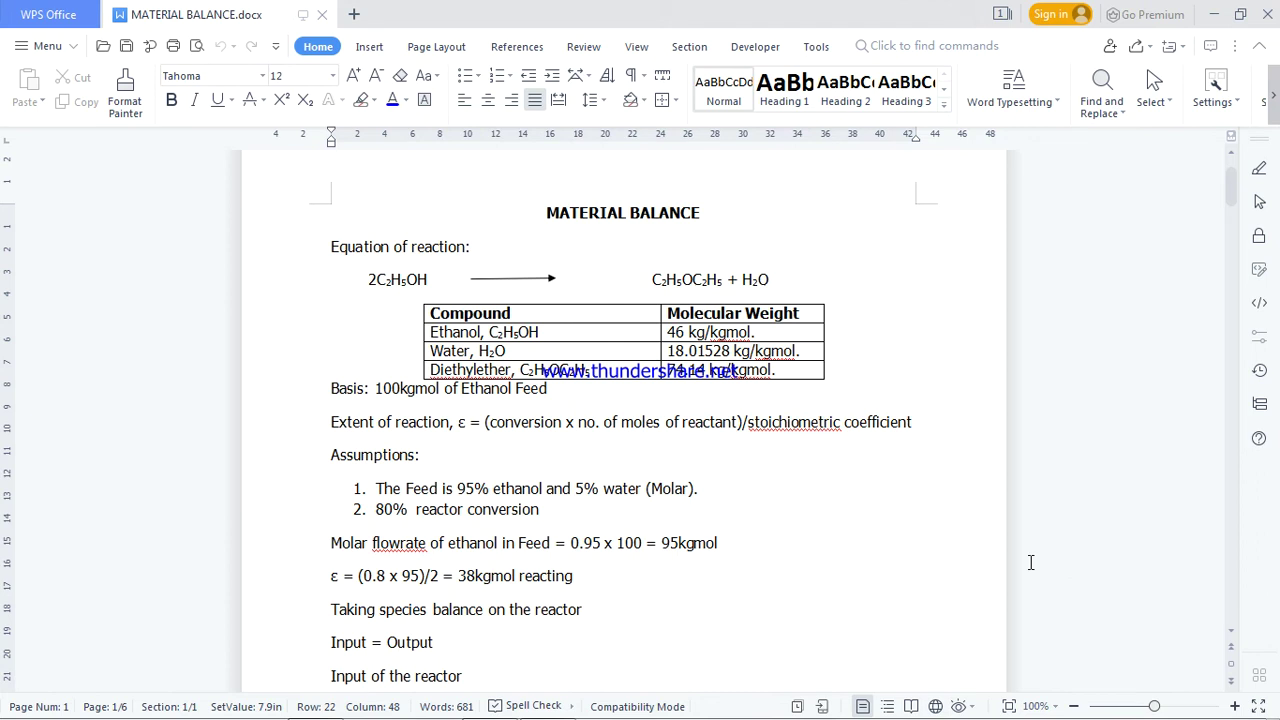
scroll(1236, 637, "down", 3)
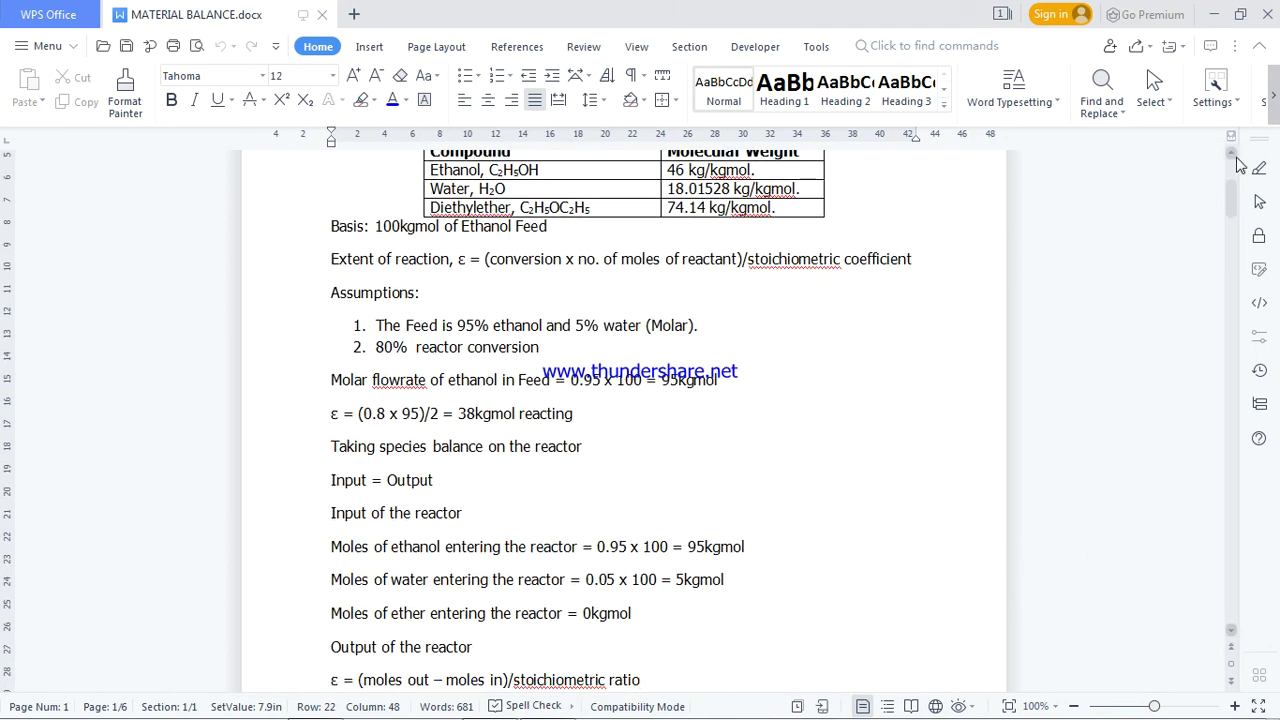
scroll(1233, 149, "up", 3)
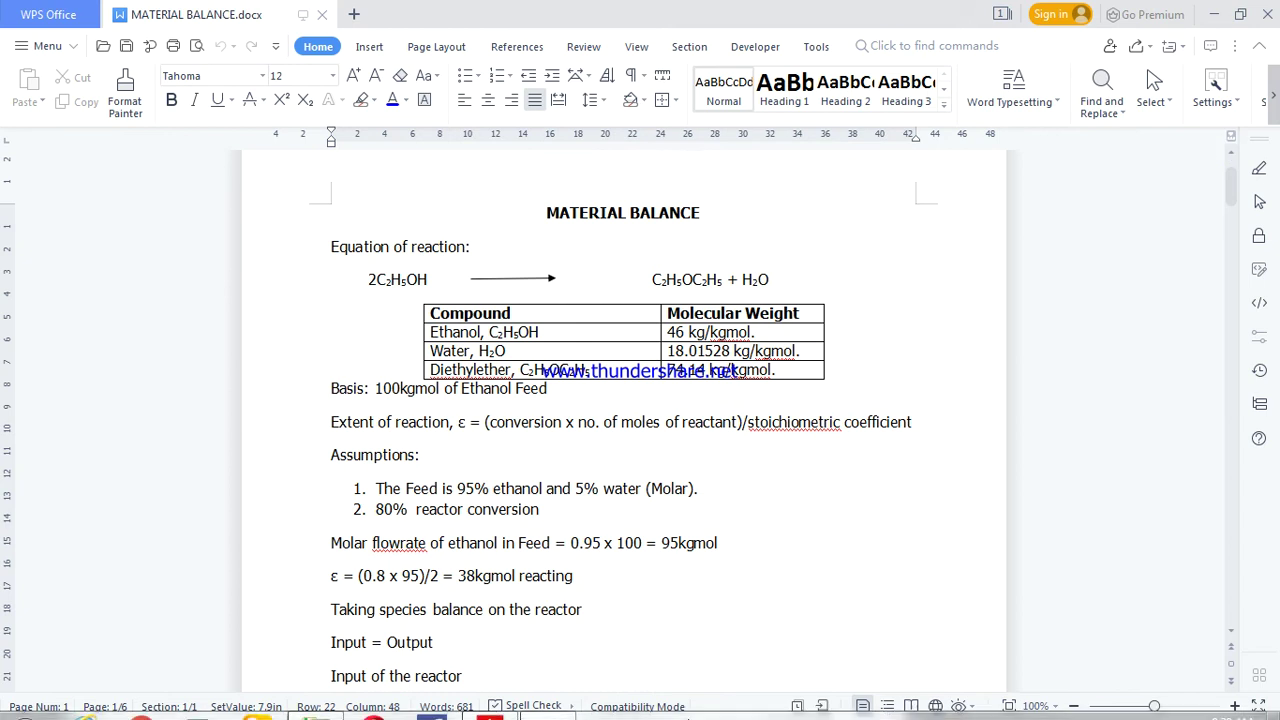
Switch to the desktop, launch UniSim Design and create a new simulation case.
mouse_move(593, 695)
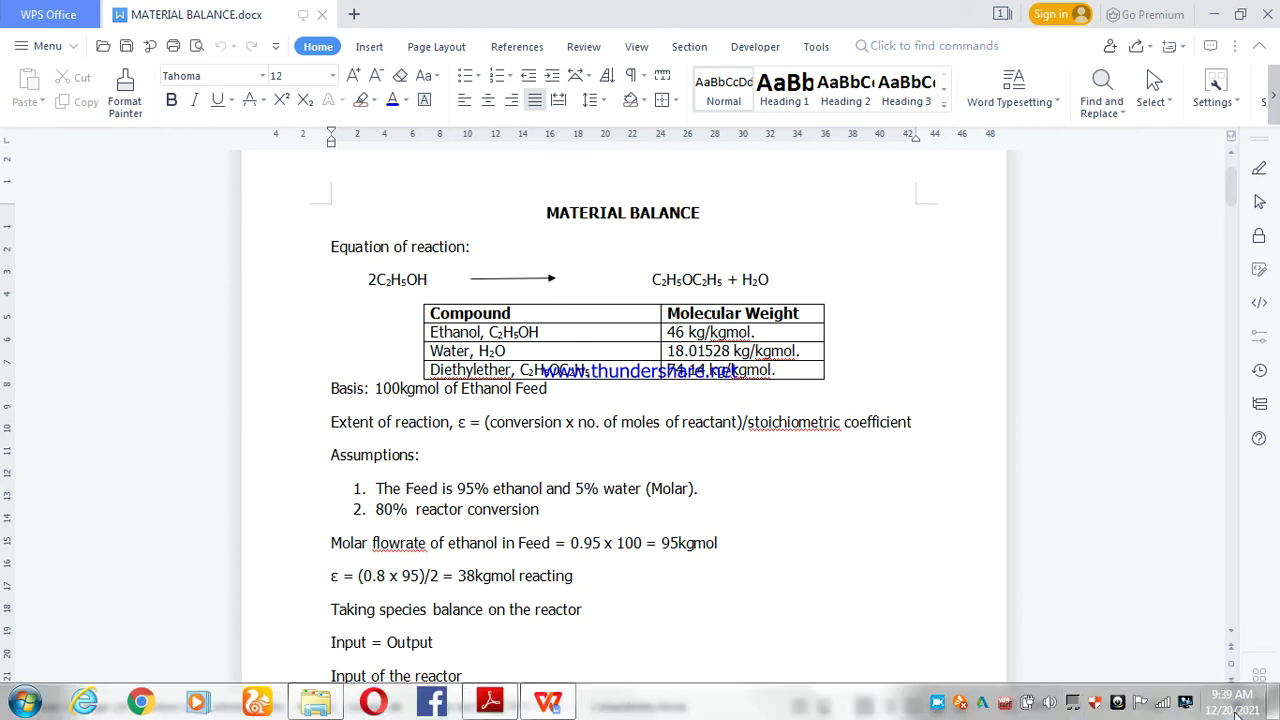
left_click(1272, 702)
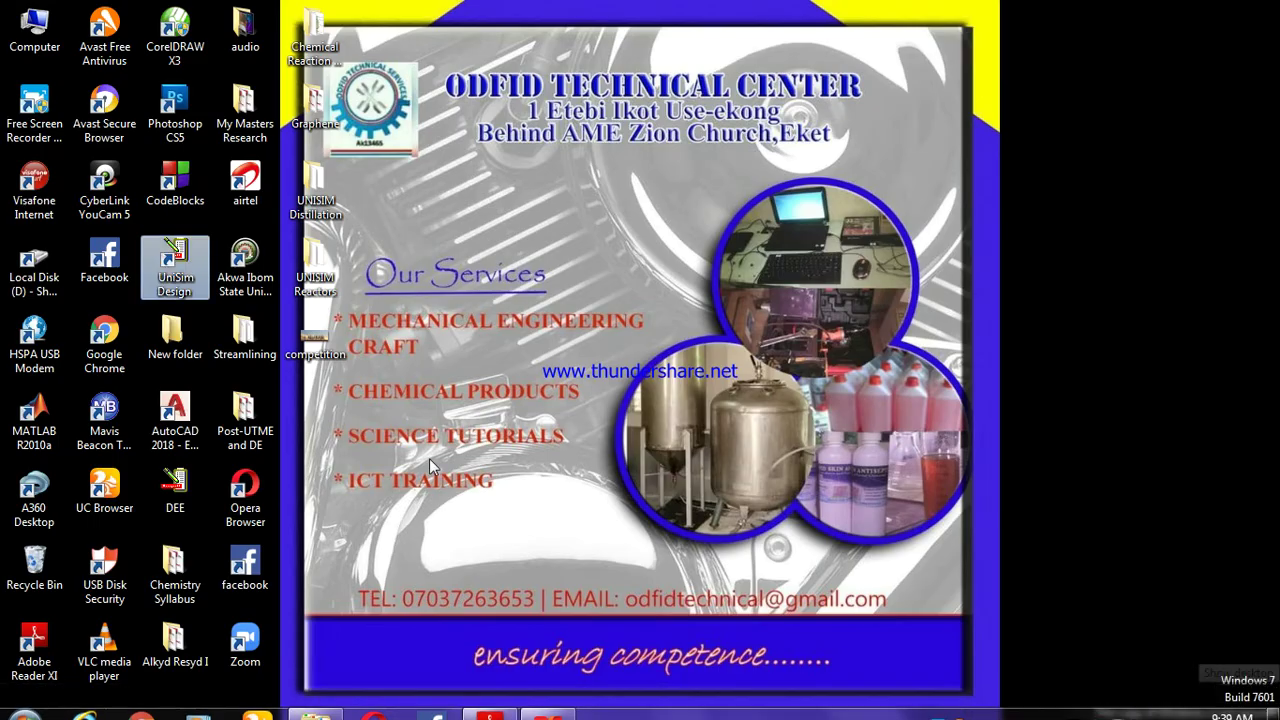
double_click(176, 272)
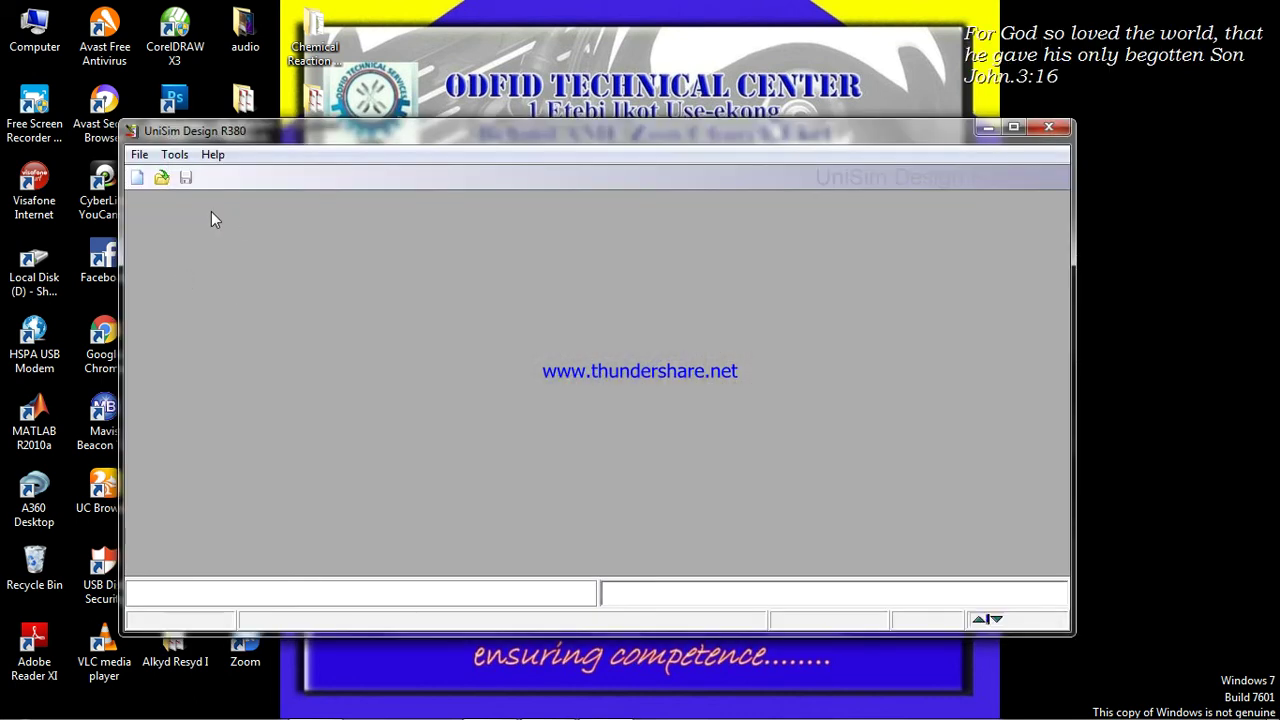
left_click(137, 177)
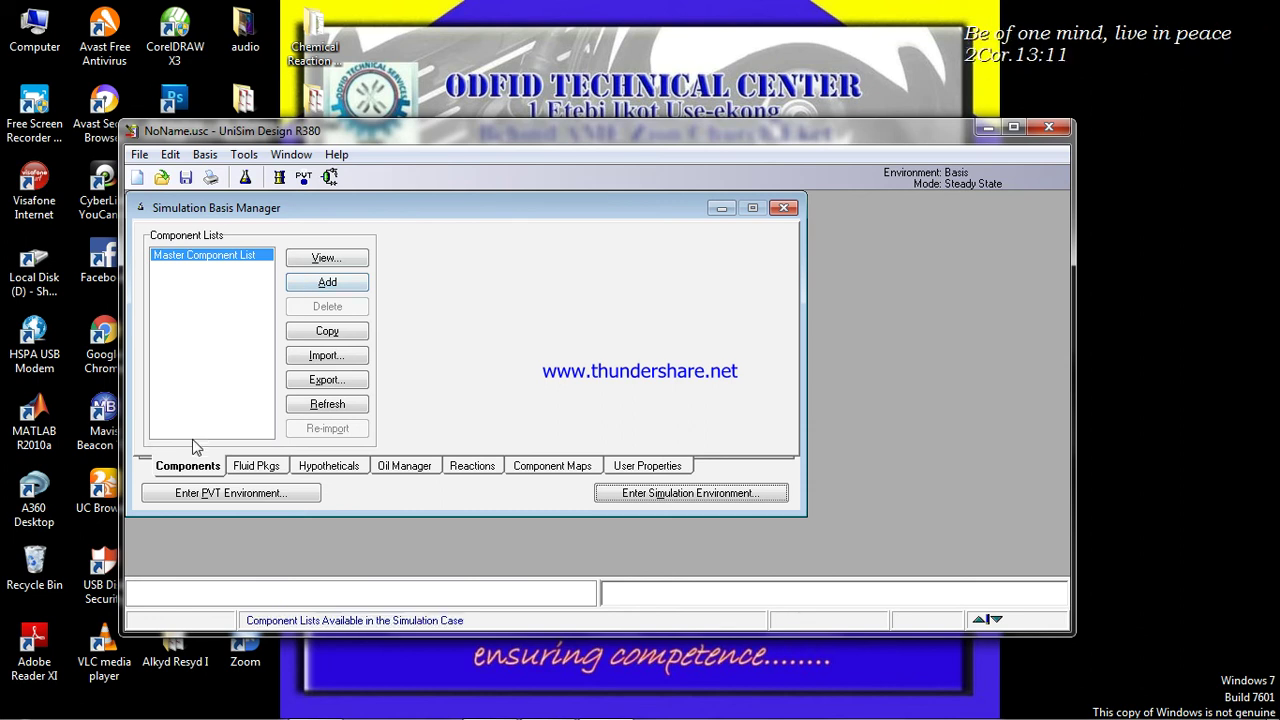
Create a new component list and add Ethanol from the component library.
left_click(340, 287)
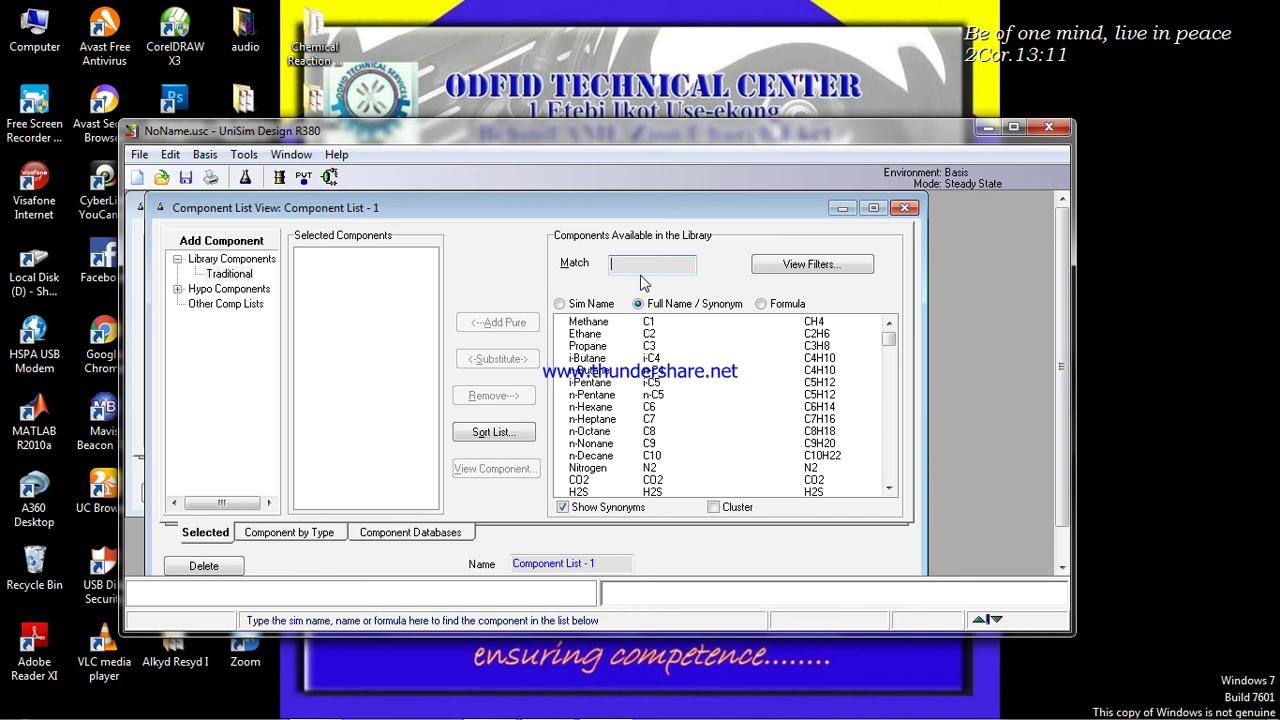
type("etha")
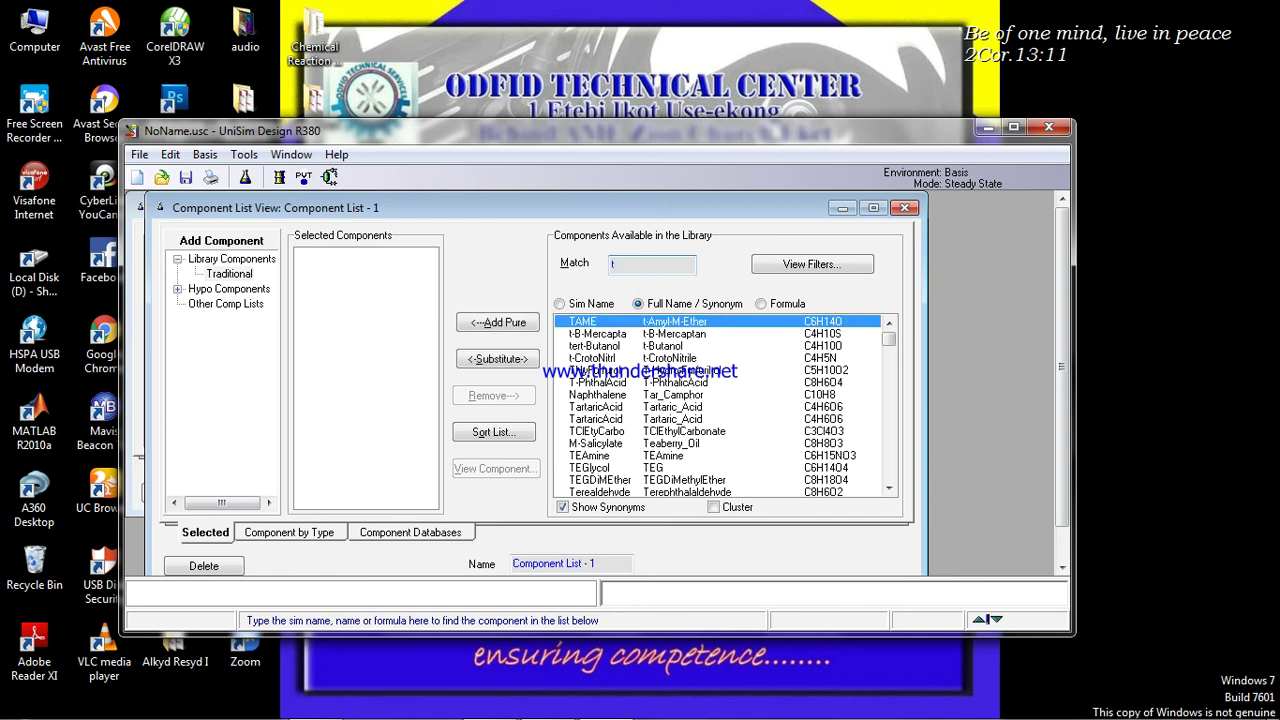
type("nol")
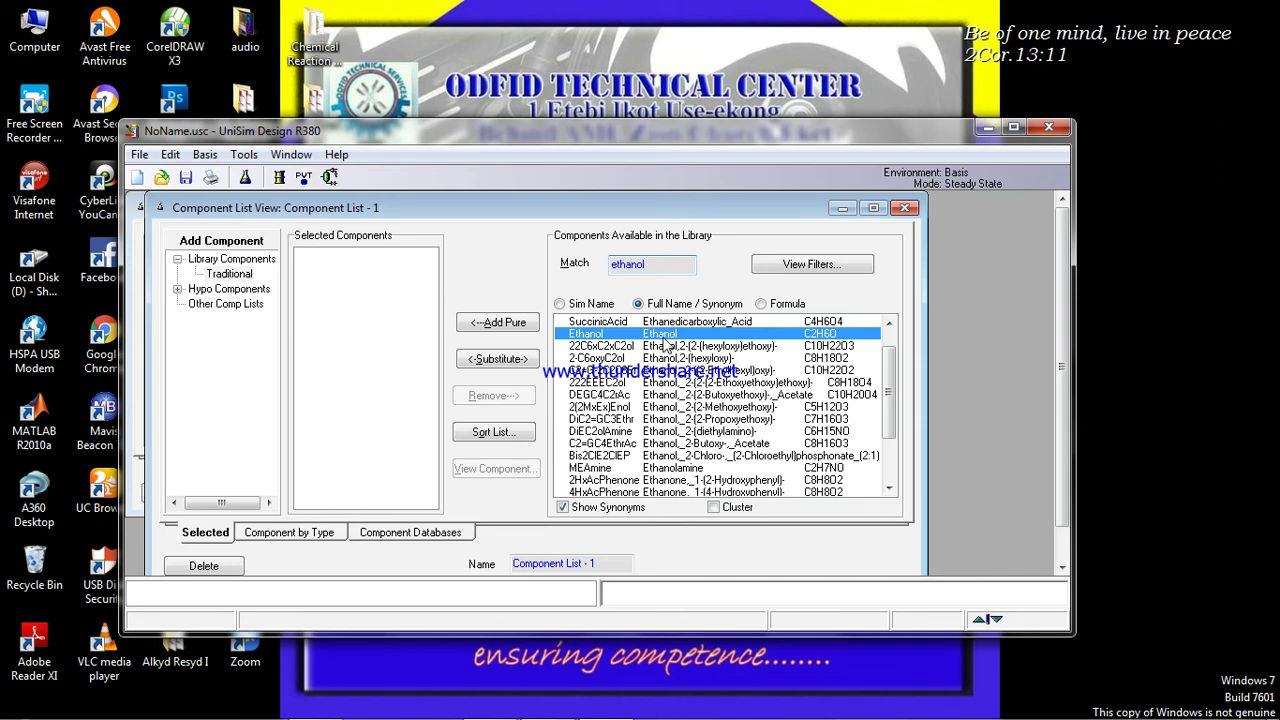
double_click(664, 336)
Find Diethyl_Ether in the component library and add it to the selected components.
double_click(657, 266)
type("di")
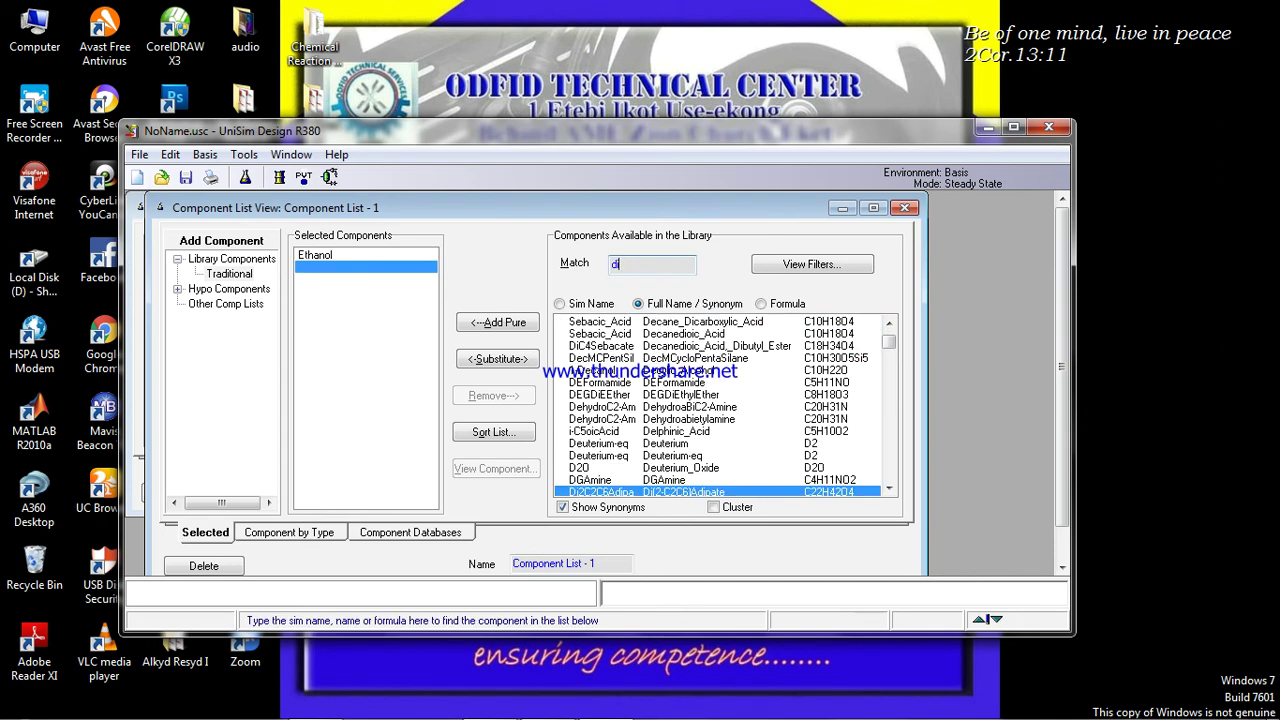
type("etylether")
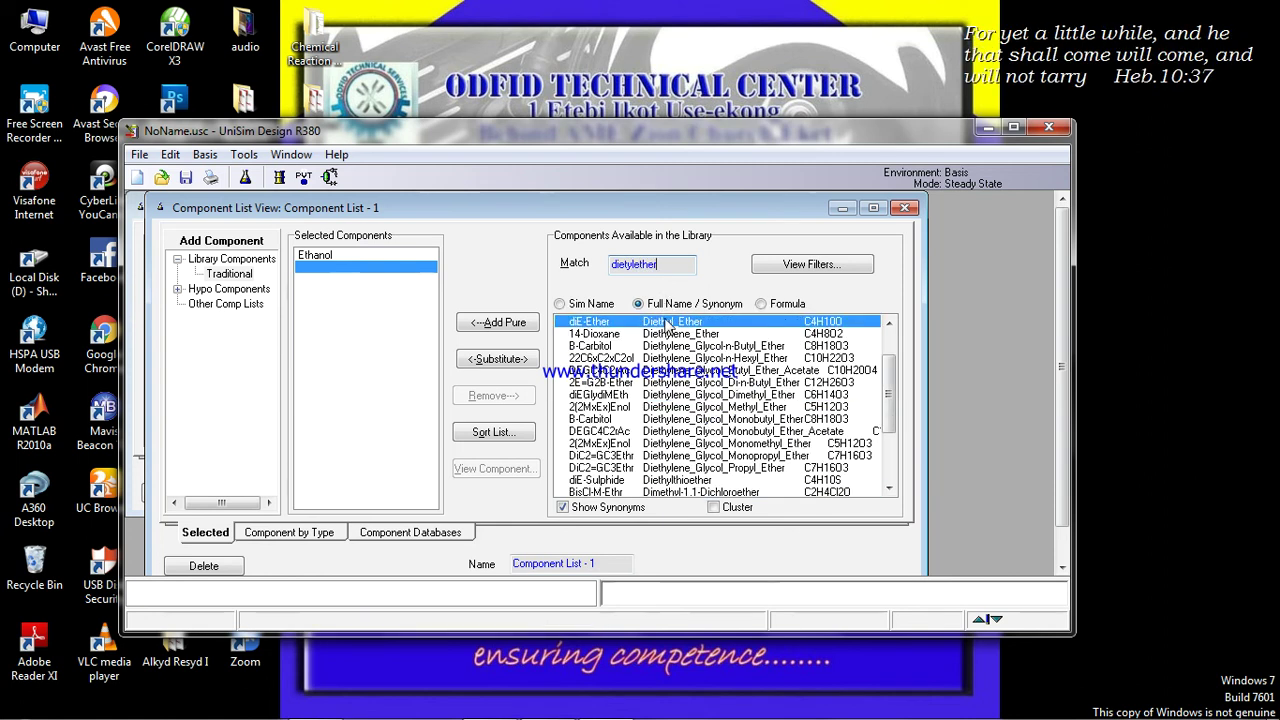
double_click(666, 322)
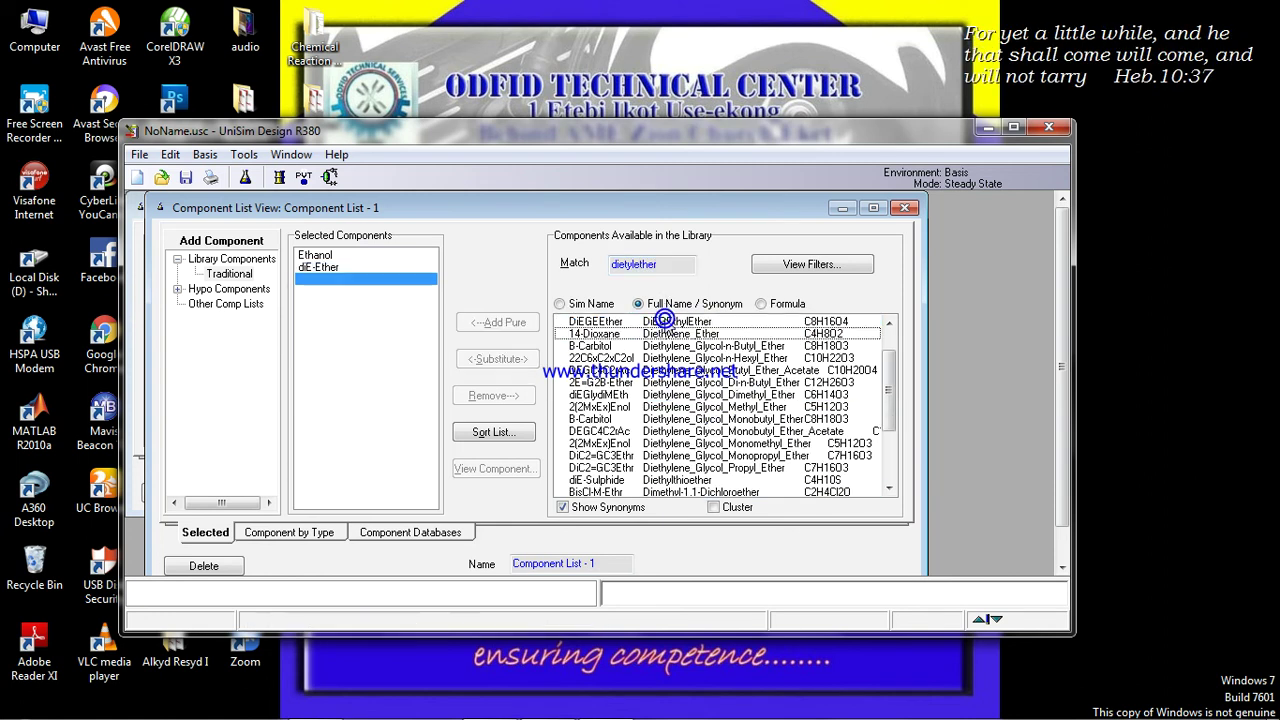
Add Water from the library to the selected components and close the component list.
double_click(659, 264)
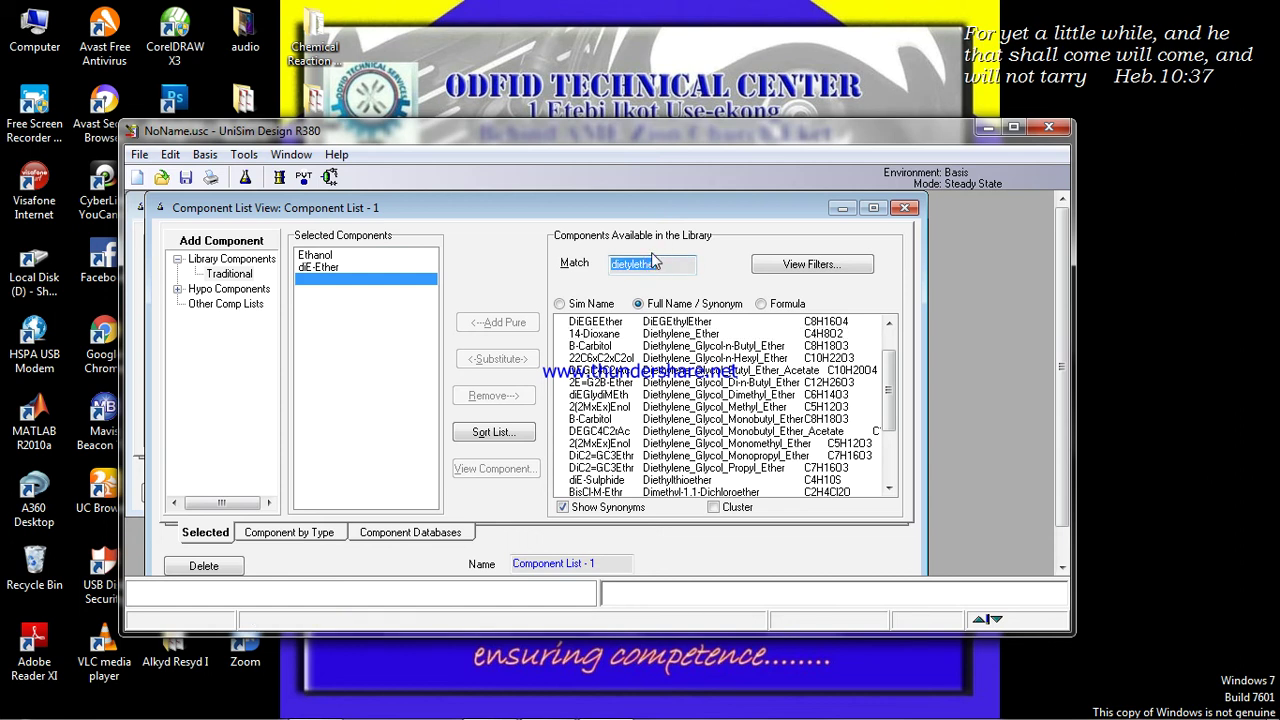
type("water")
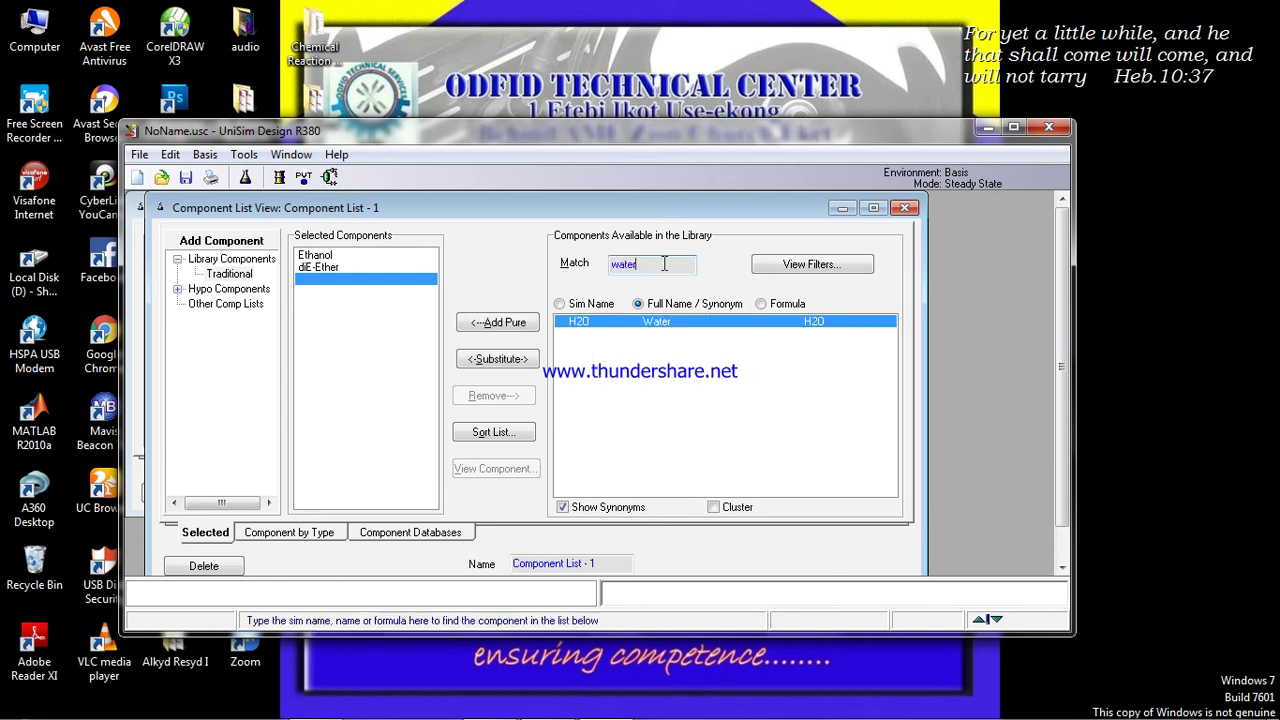
double_click(617, 325)
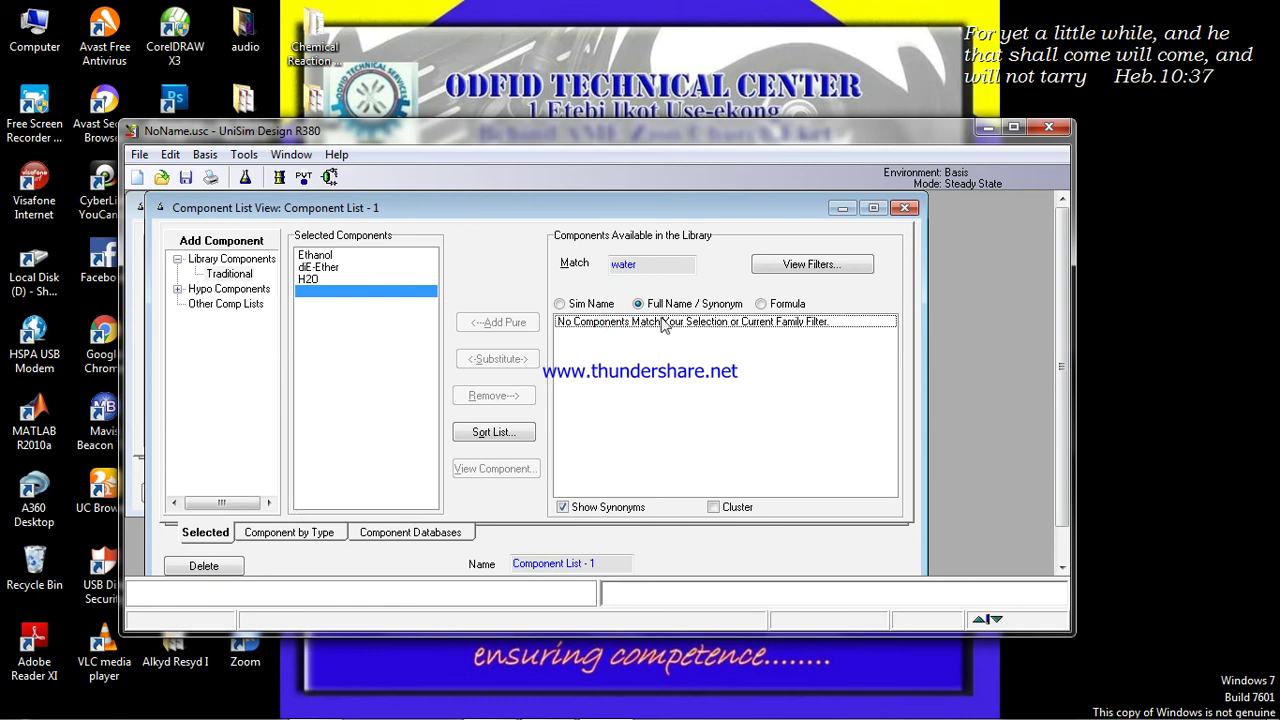
left_click(905, 208)
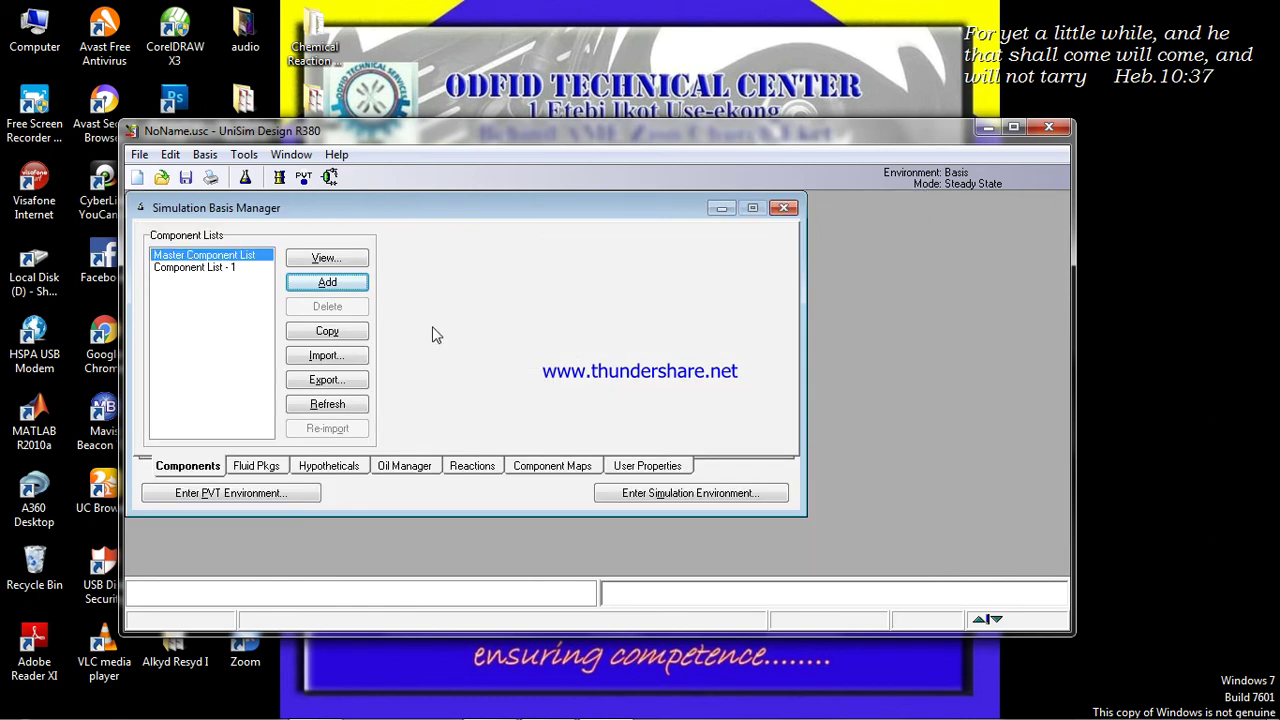
Add a fluid package that uses the PRSV property package with the new component list, and close its window.
left_click(256, 470)
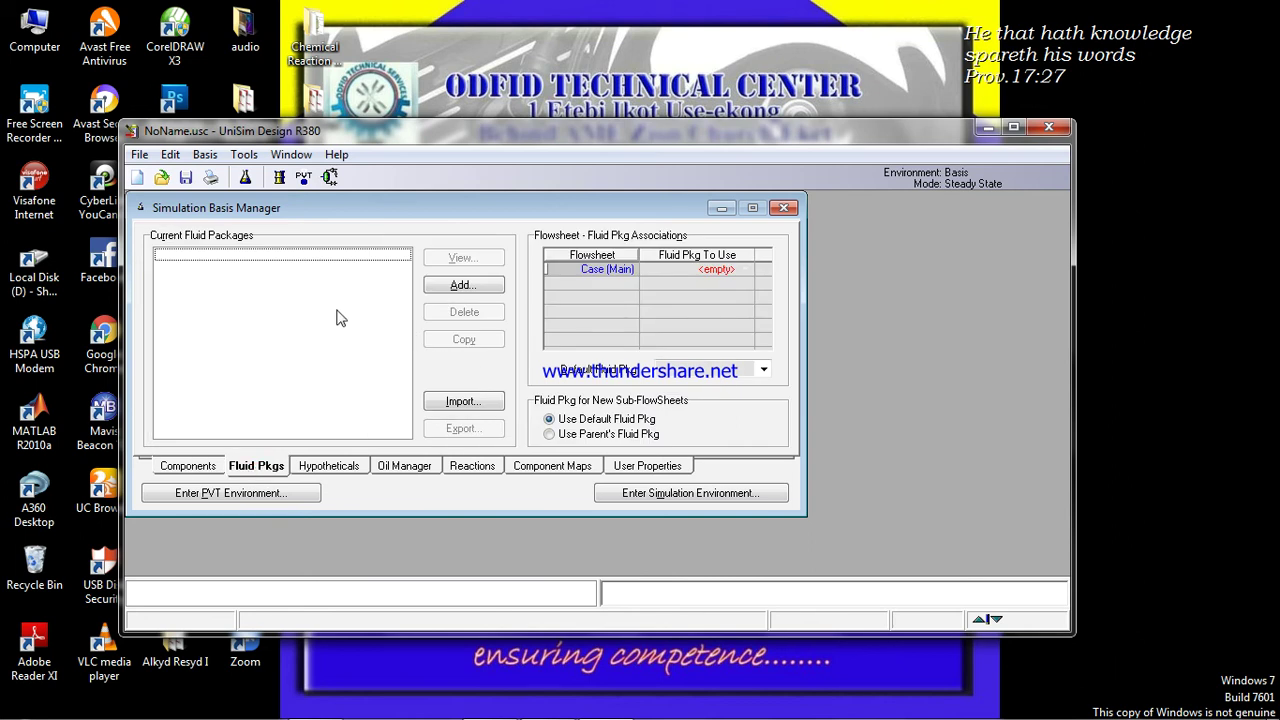
left_click(443, 286)
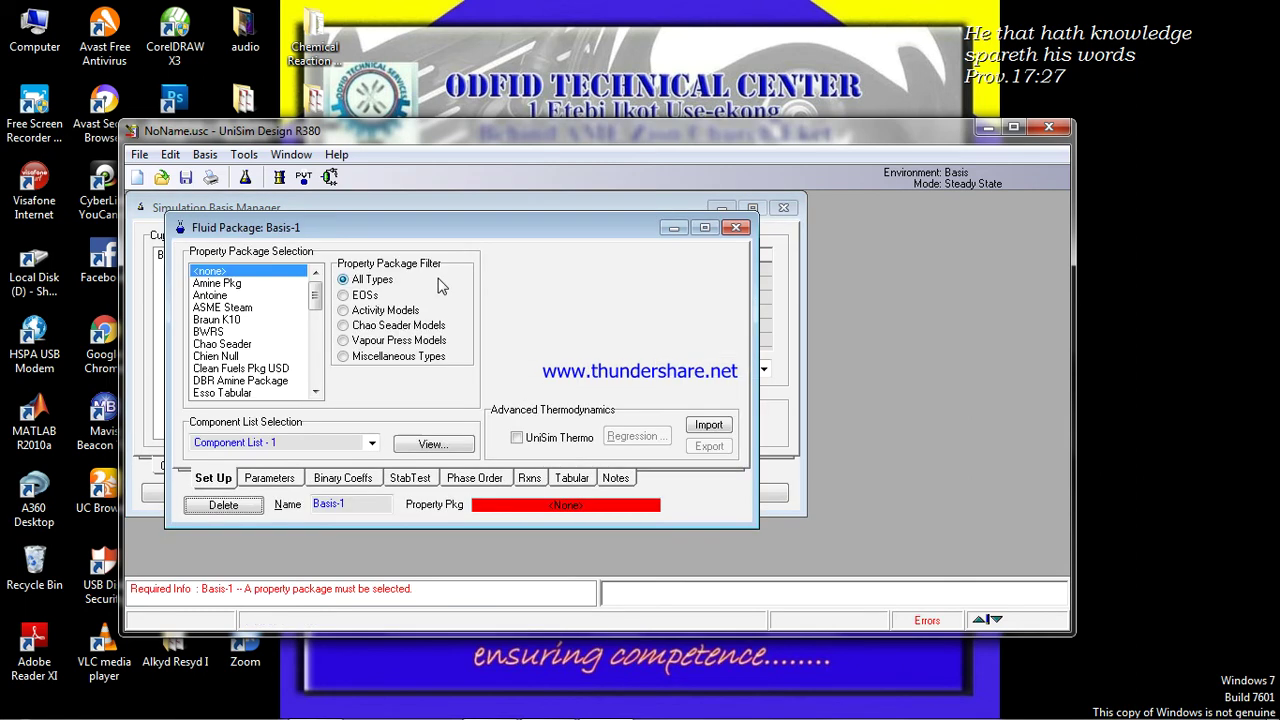
left_click(315, 393)
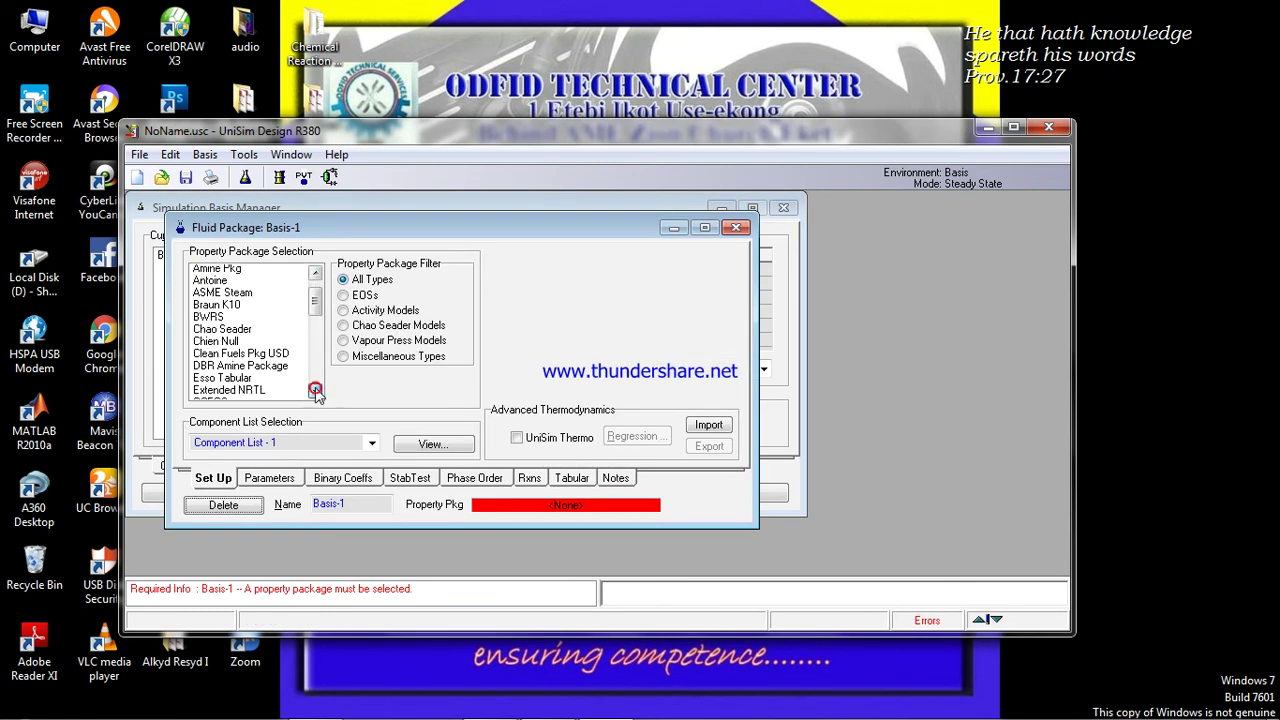
left_click(315, 392)
left_click(315, 392)
left_click(315, 392)
left_click(315, 392)
left_click(315, 392)
left_click(315, 392)
left_click(315, 392)
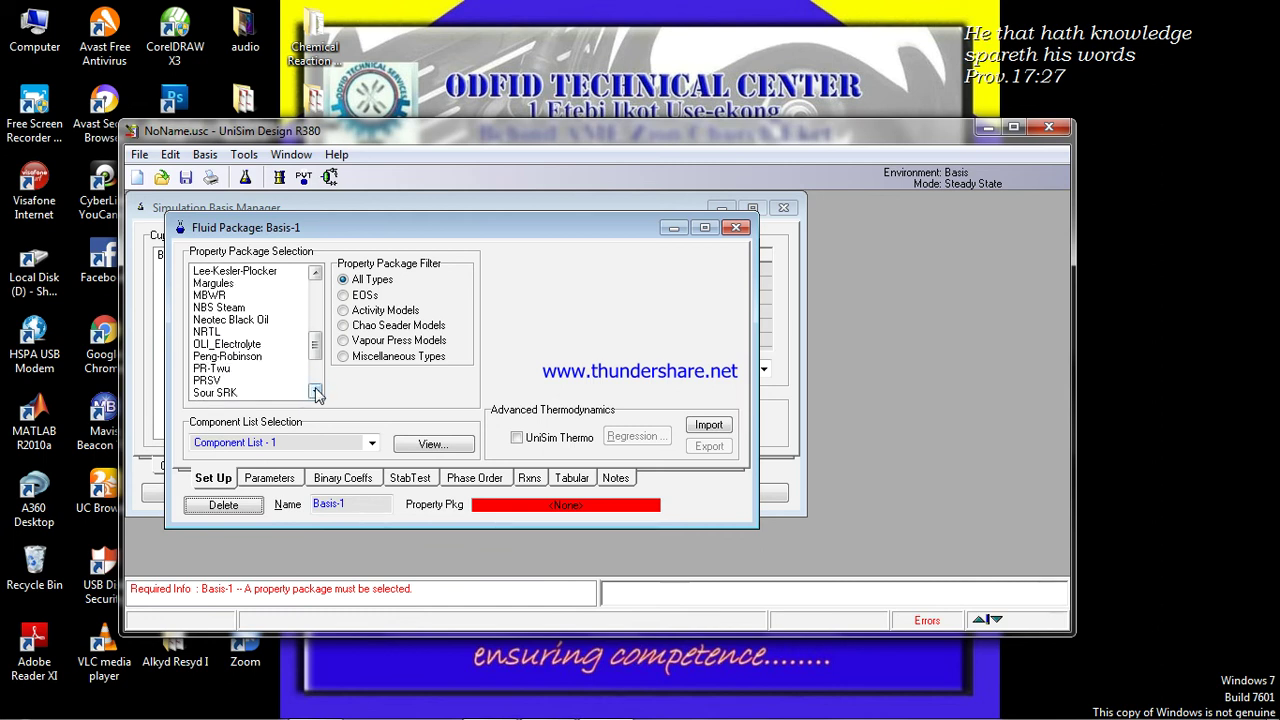
left_click(216, 381)
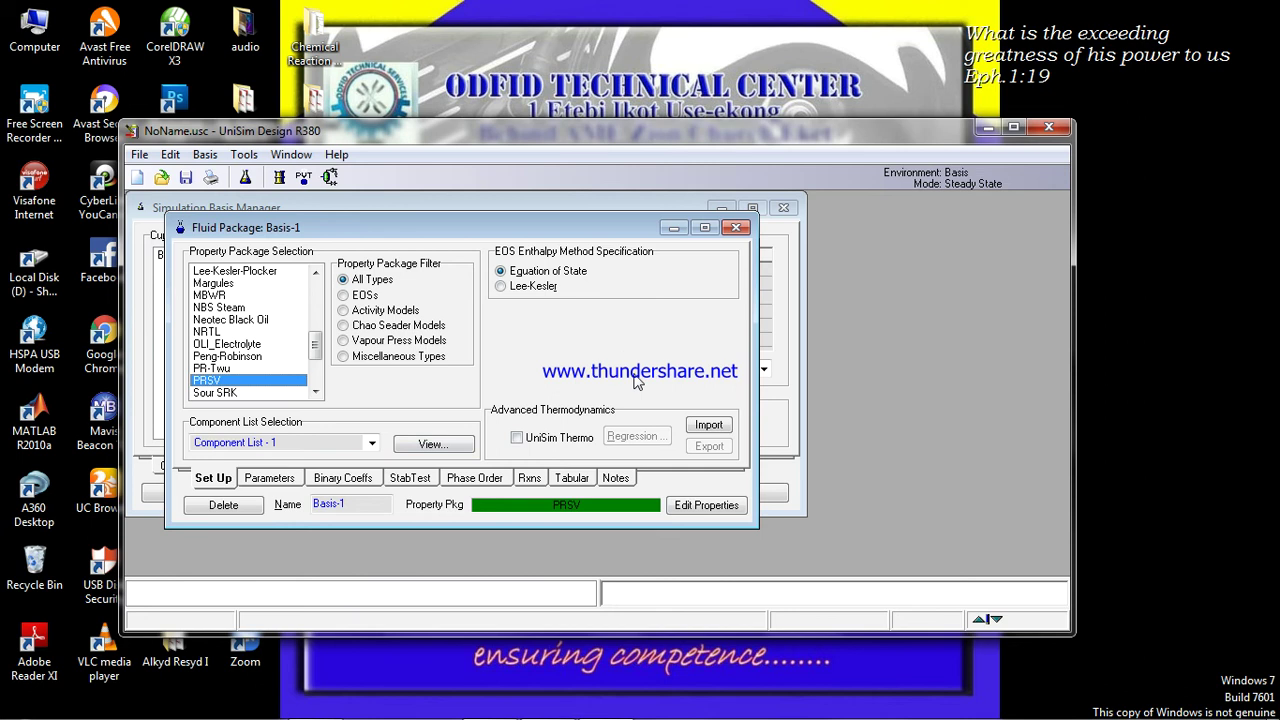
left_click(737, 229)
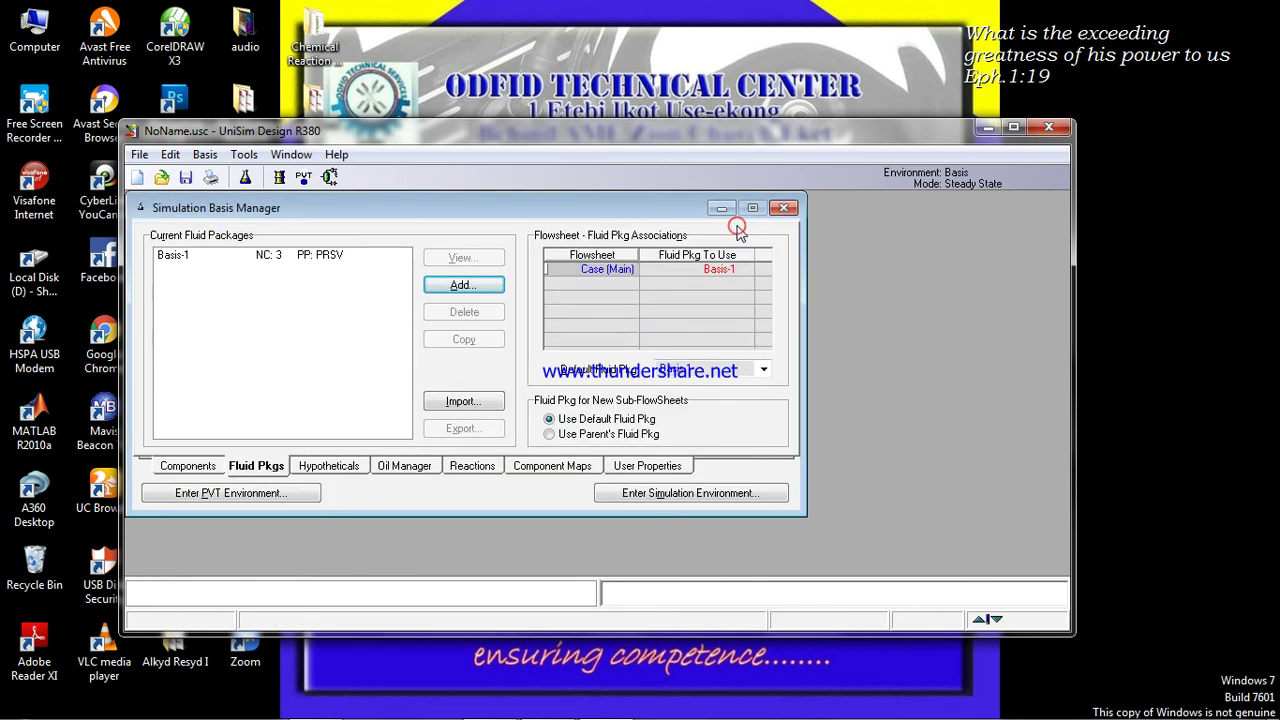
Add a new reaction of the Conversion type to the simulation basis.
left_click(477, 467)
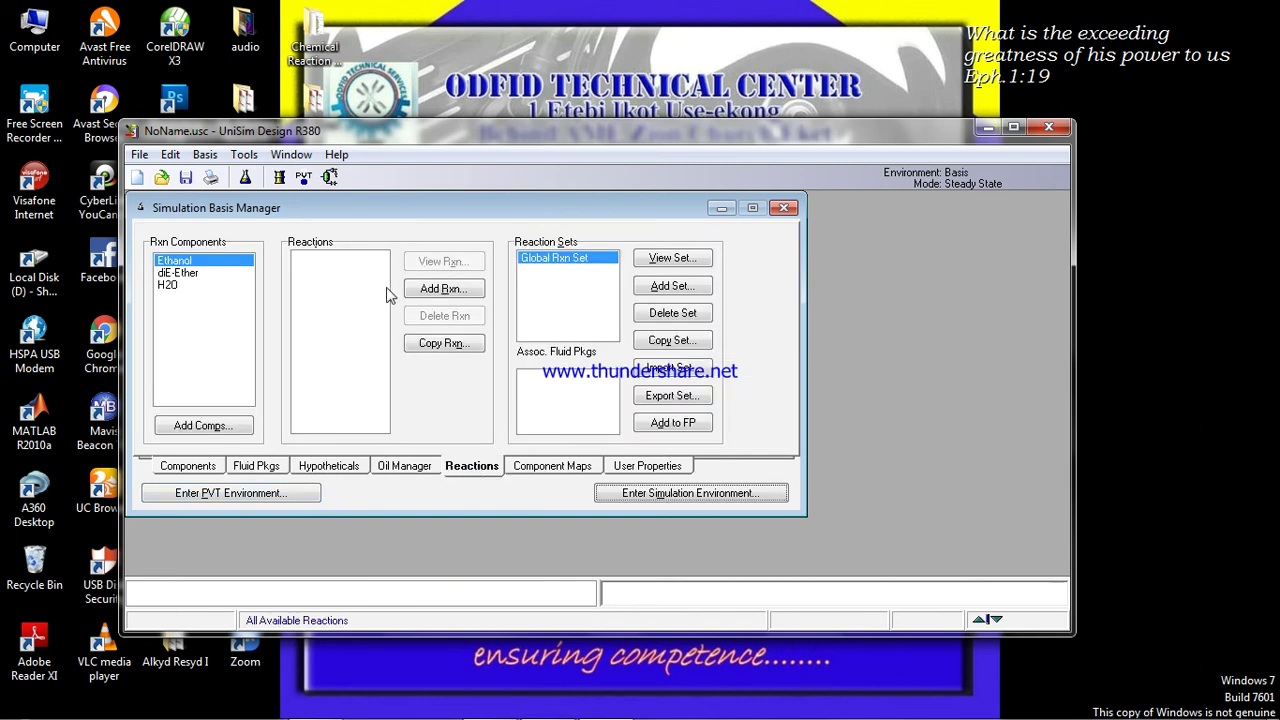
left_click(423, 291)
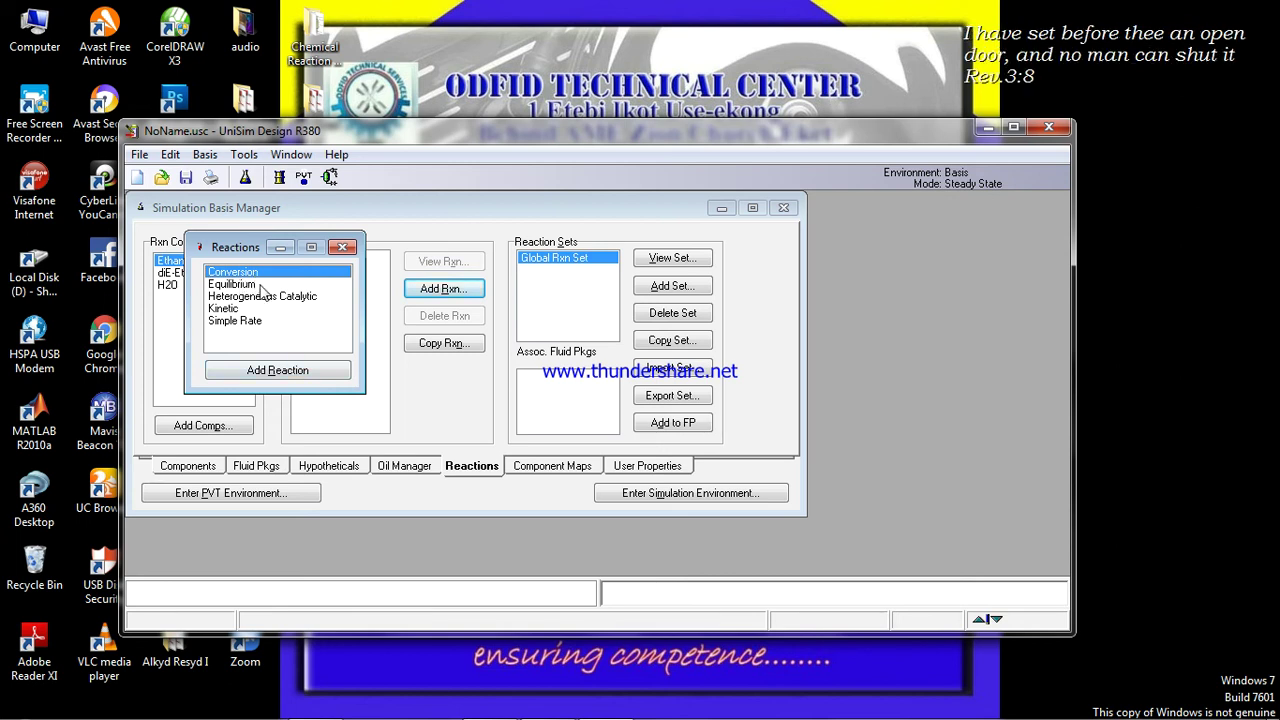
left_click(300, 369)
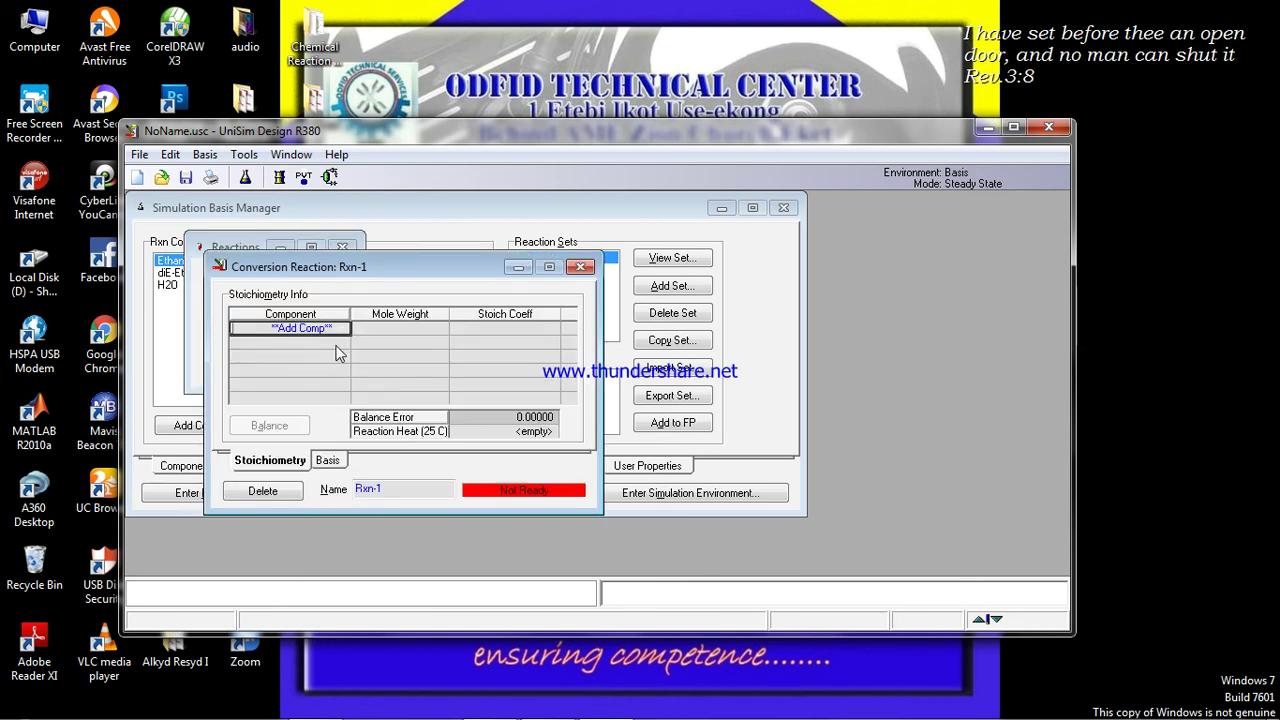
Add Ethanol and diE-Ether as components in the conversion reaction's stoichiometry table.
left_click(345, 330)
left_click(349, 331)
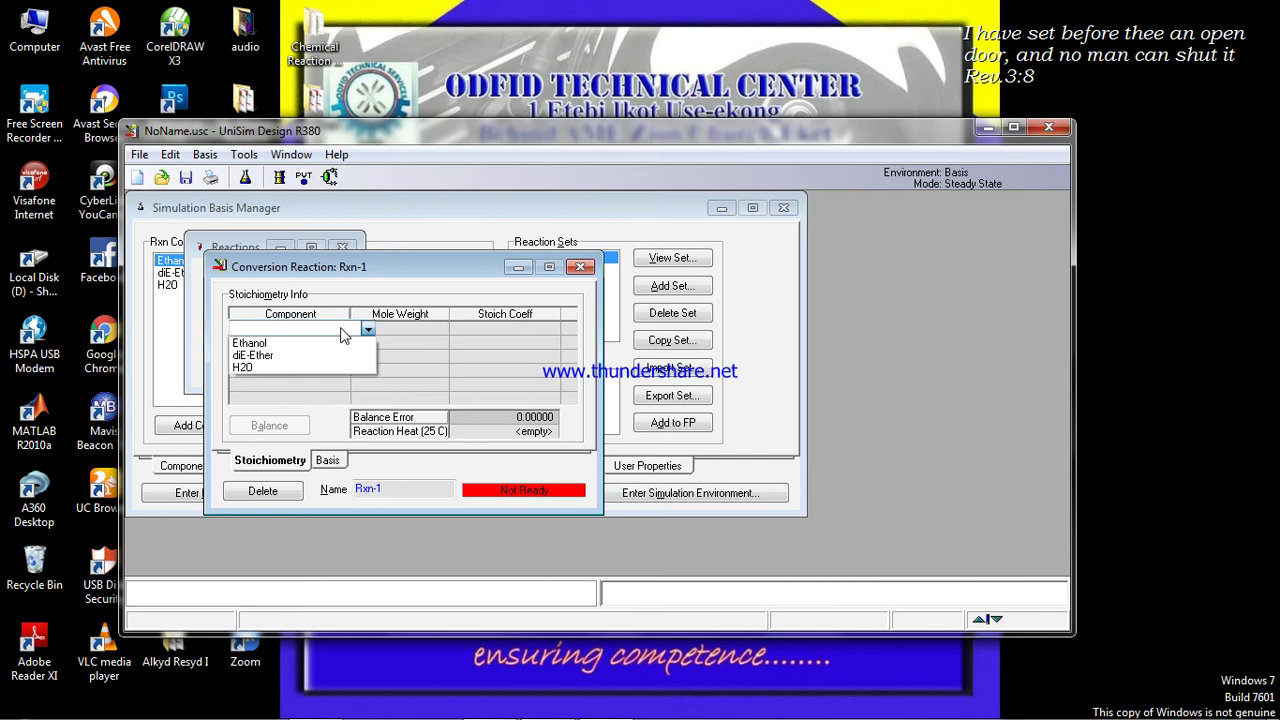
left_click(287, 343)
left_click(341, 344)
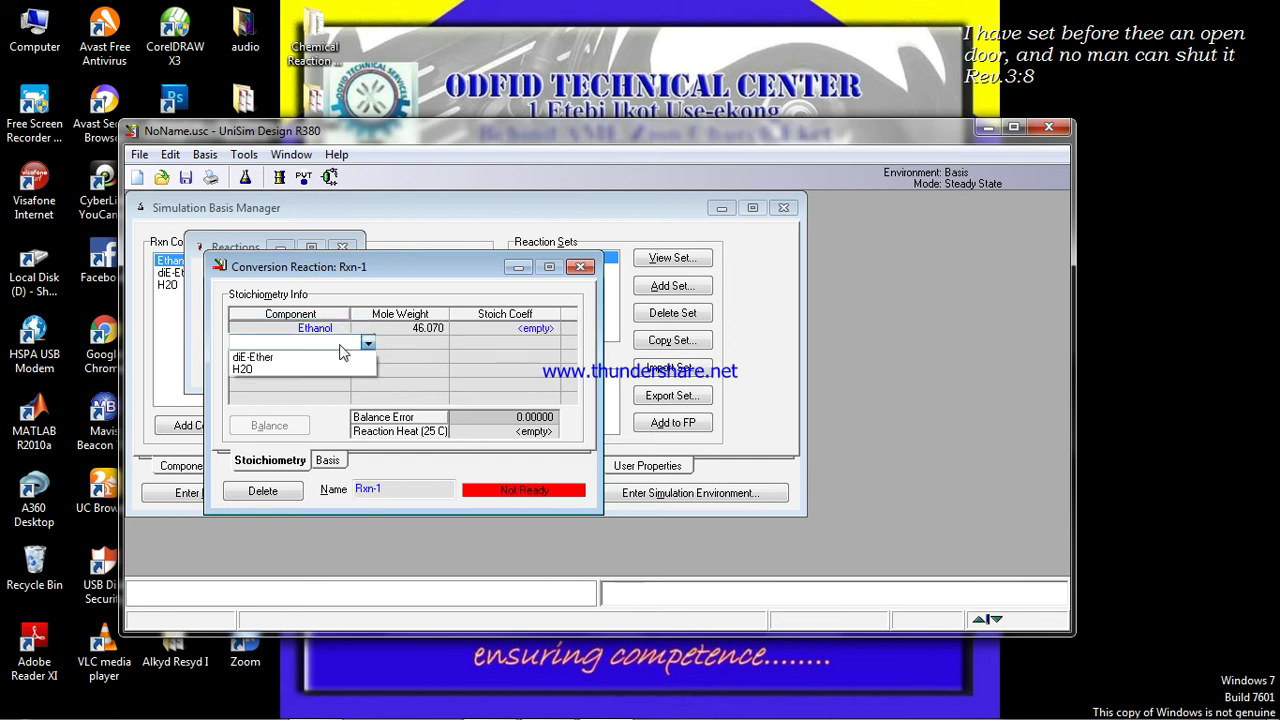
left_click(310, 366)
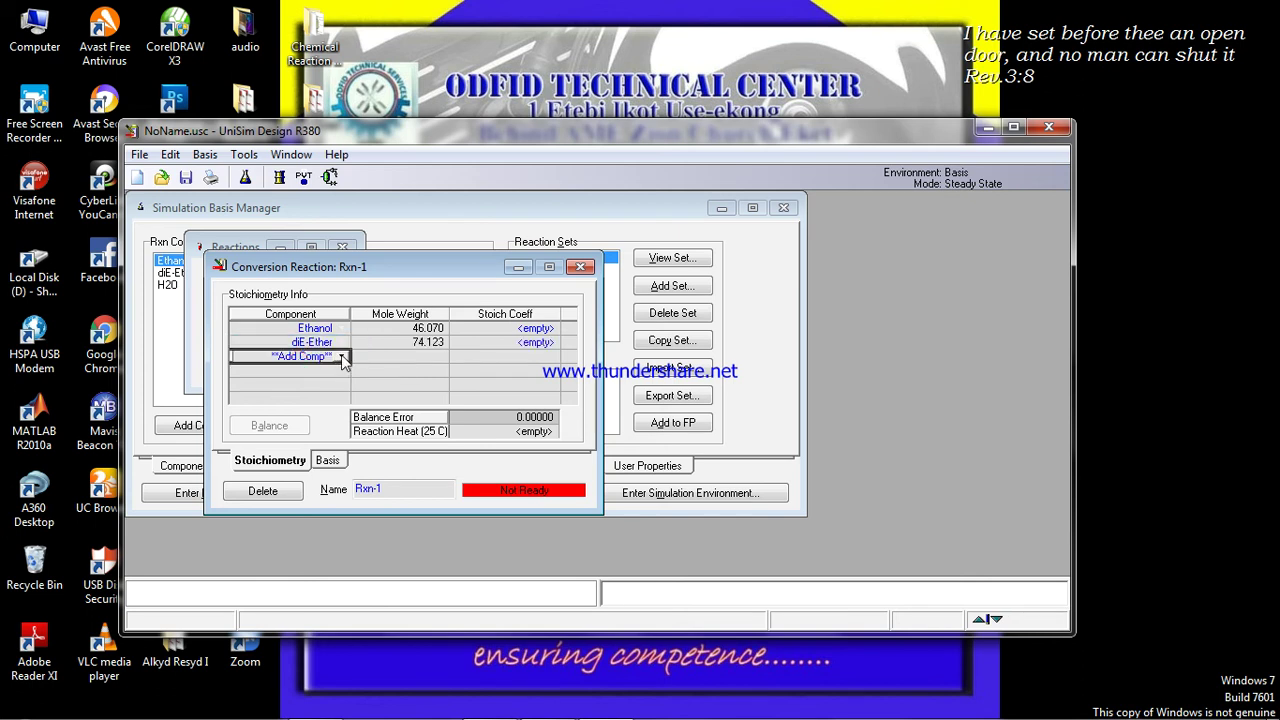
Add H2O to the stoichiometry table and set the coefficients to -2 for Ethanol, 1 for diE-Ether and 1 for H2O.
left_click(343, 357)
left_click(303, 372)
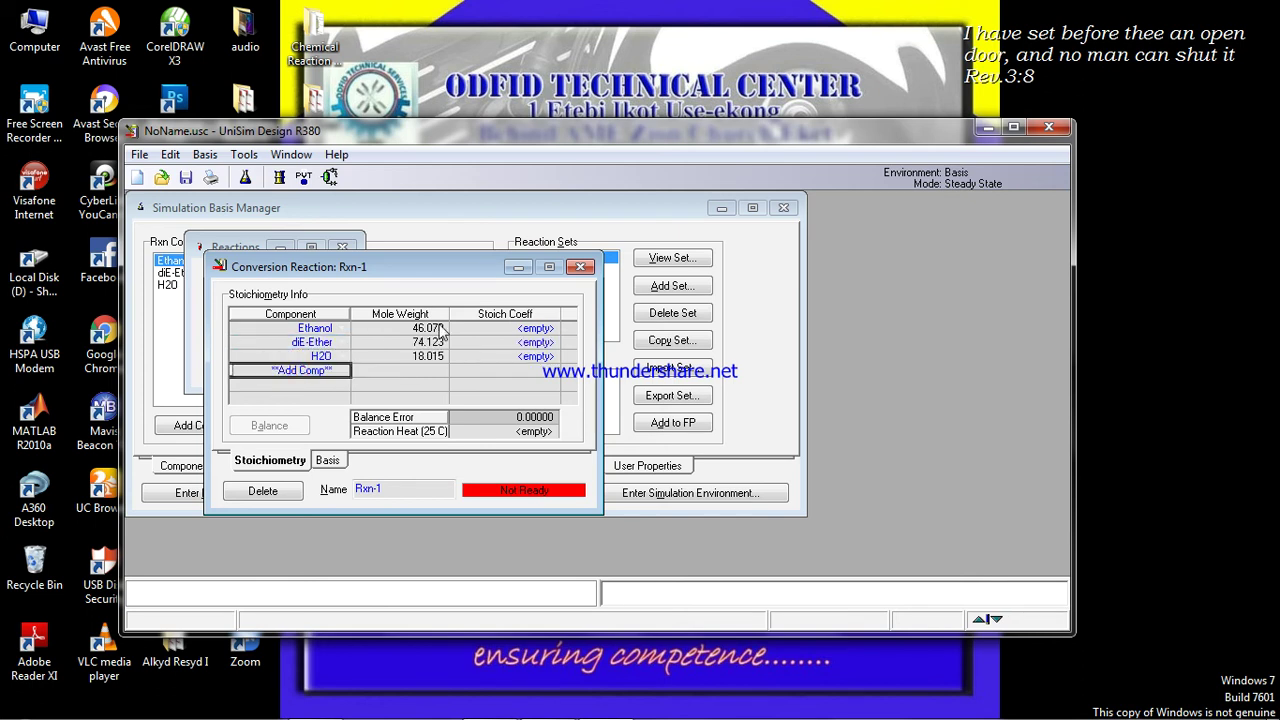
left_click(538, 331)
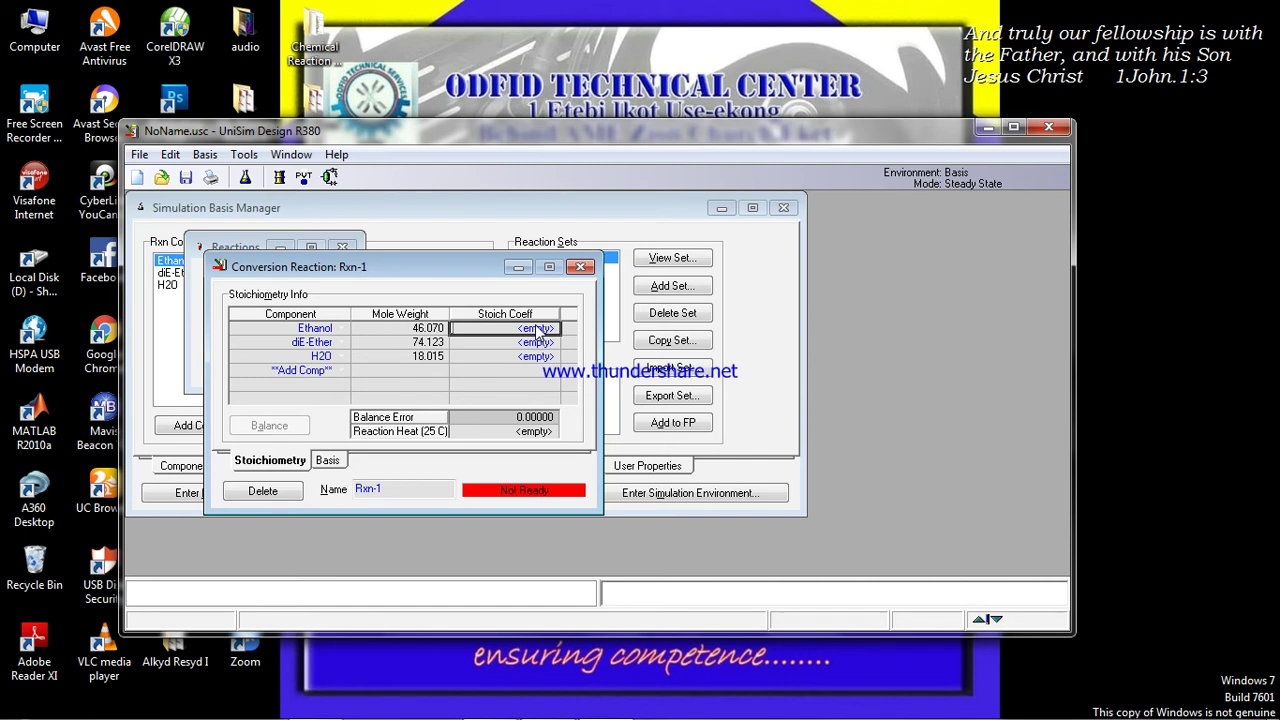
type("-2")
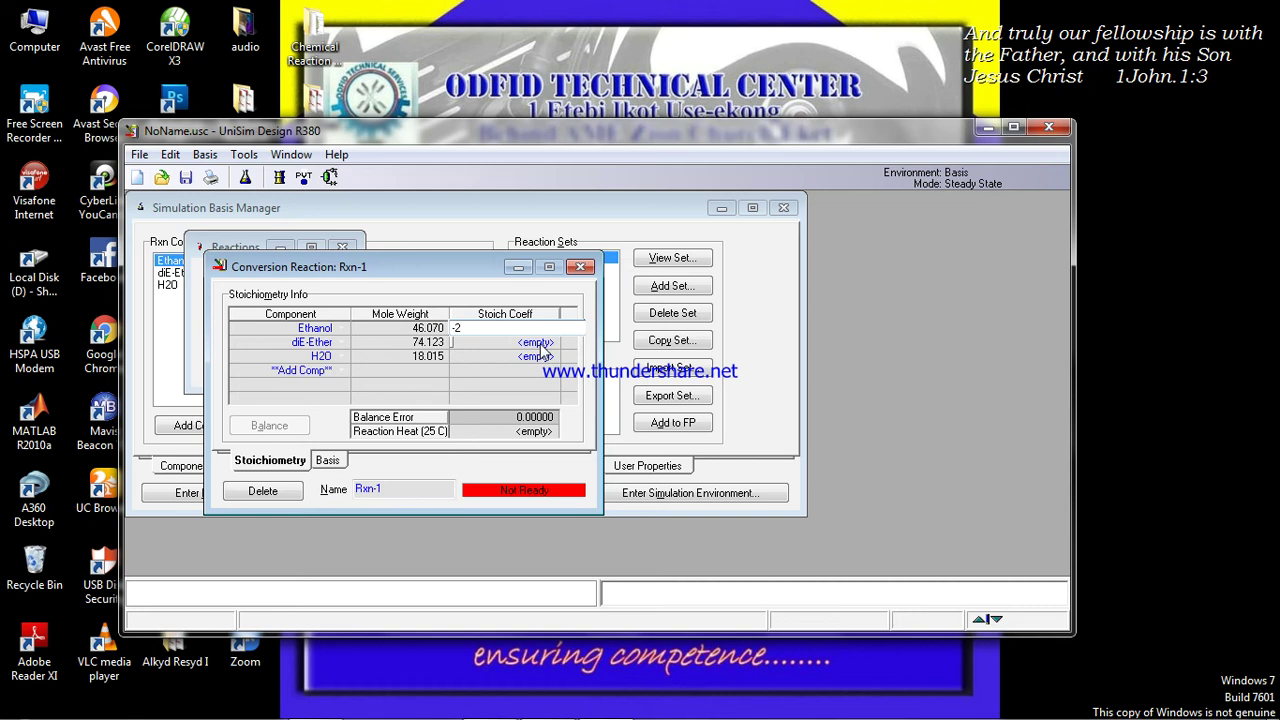
left_click(540, 345)
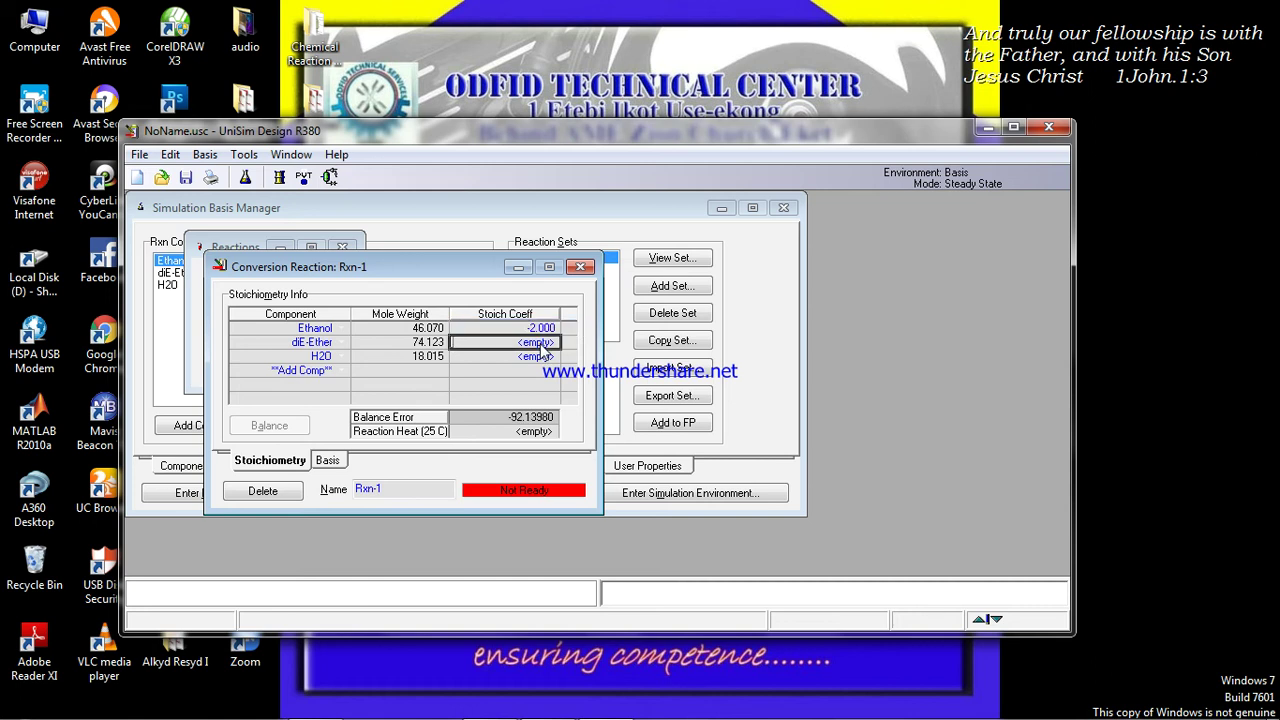
type("1")
left_click(538, 357)
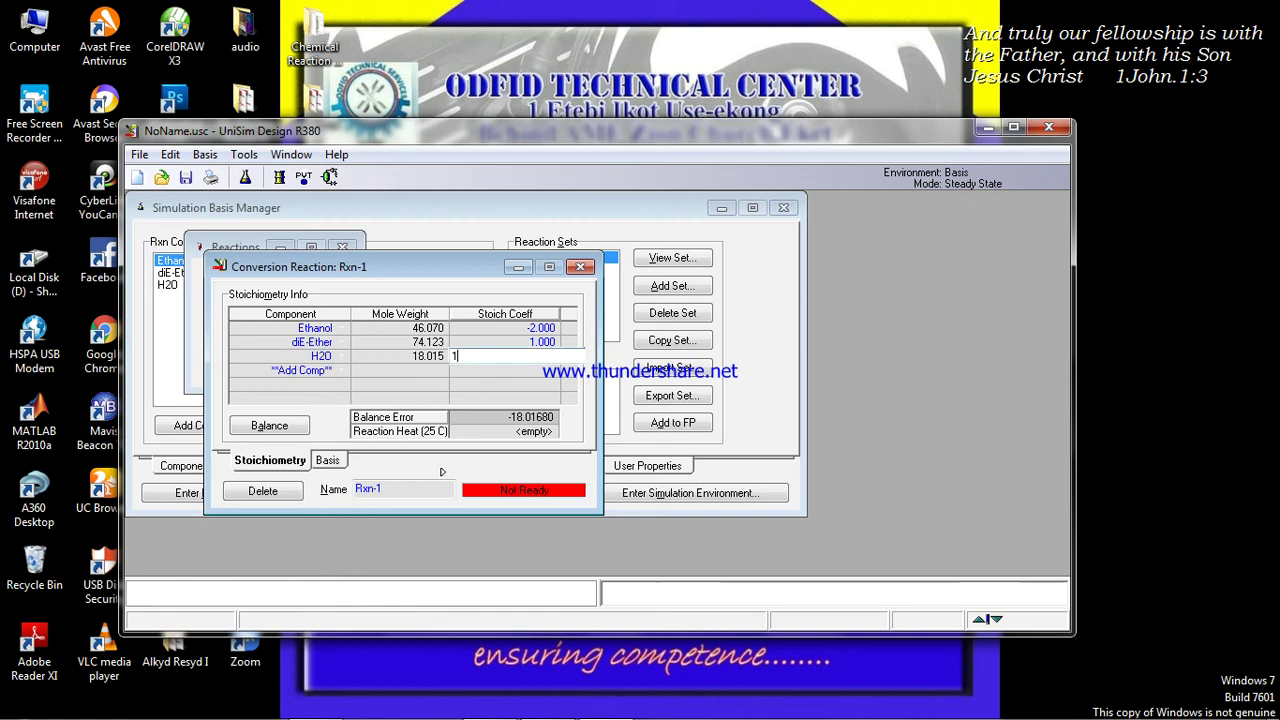
left_click(439, 468)
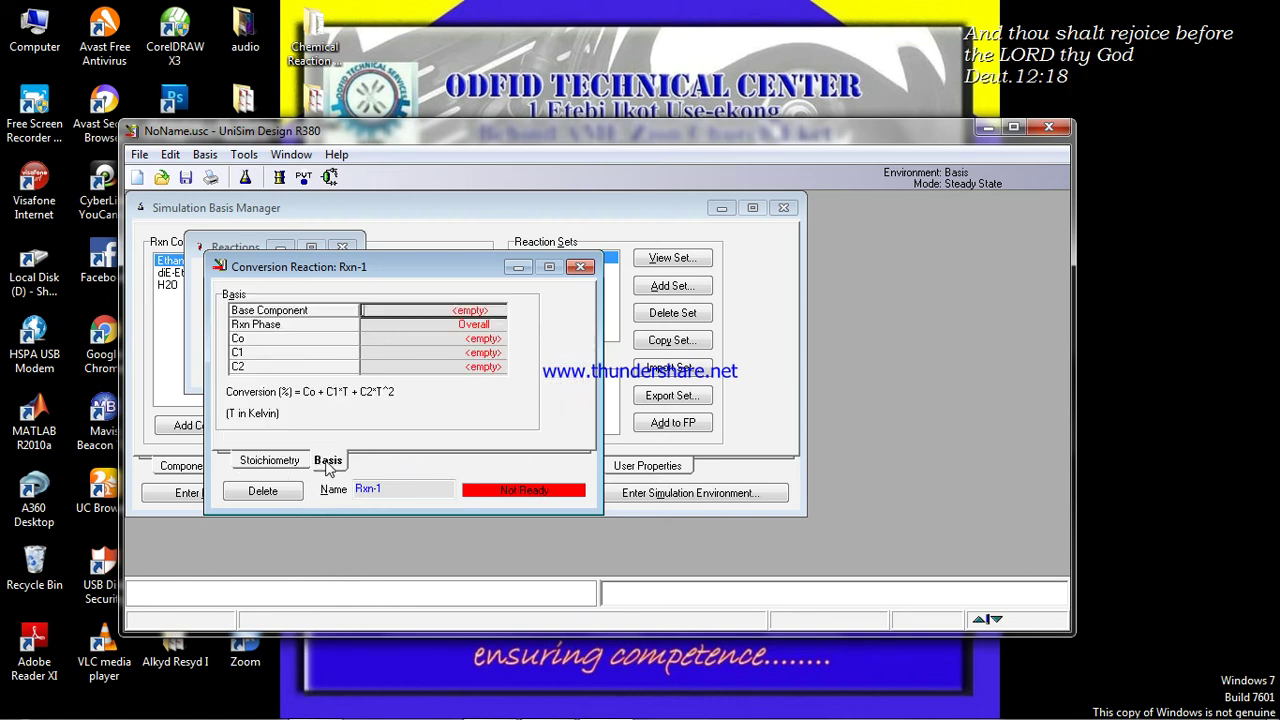
Define the conversion reaction's basis with Ethanol as the base component and Co set to 80.
left_click(500, 311)
left_click(502, 312)
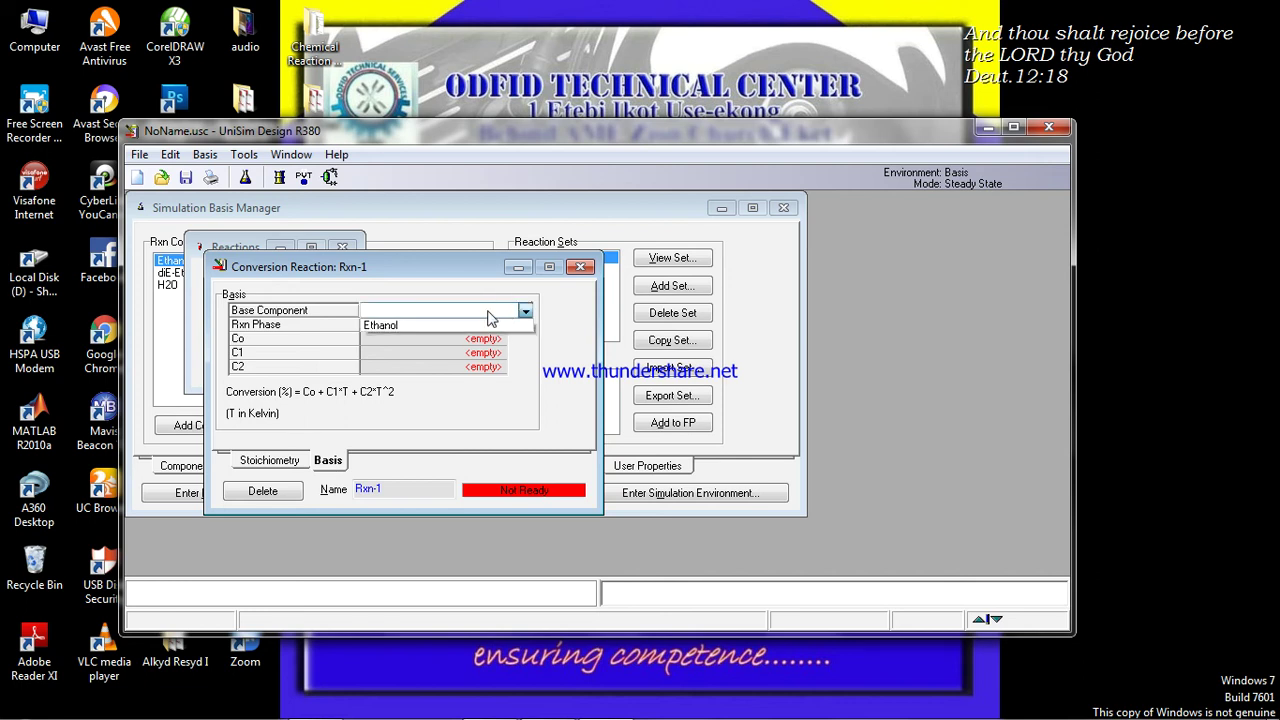
left_click(417, 327)
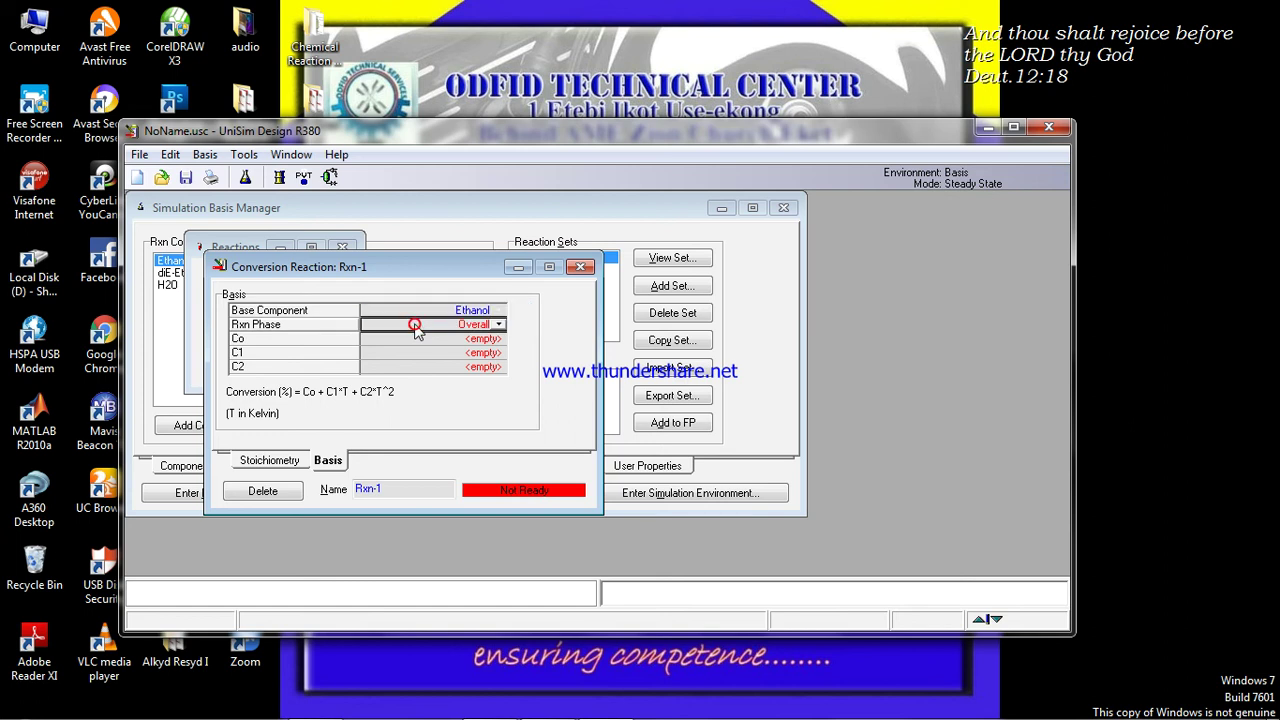
left_click(393, 330)
left_click(484, 340)
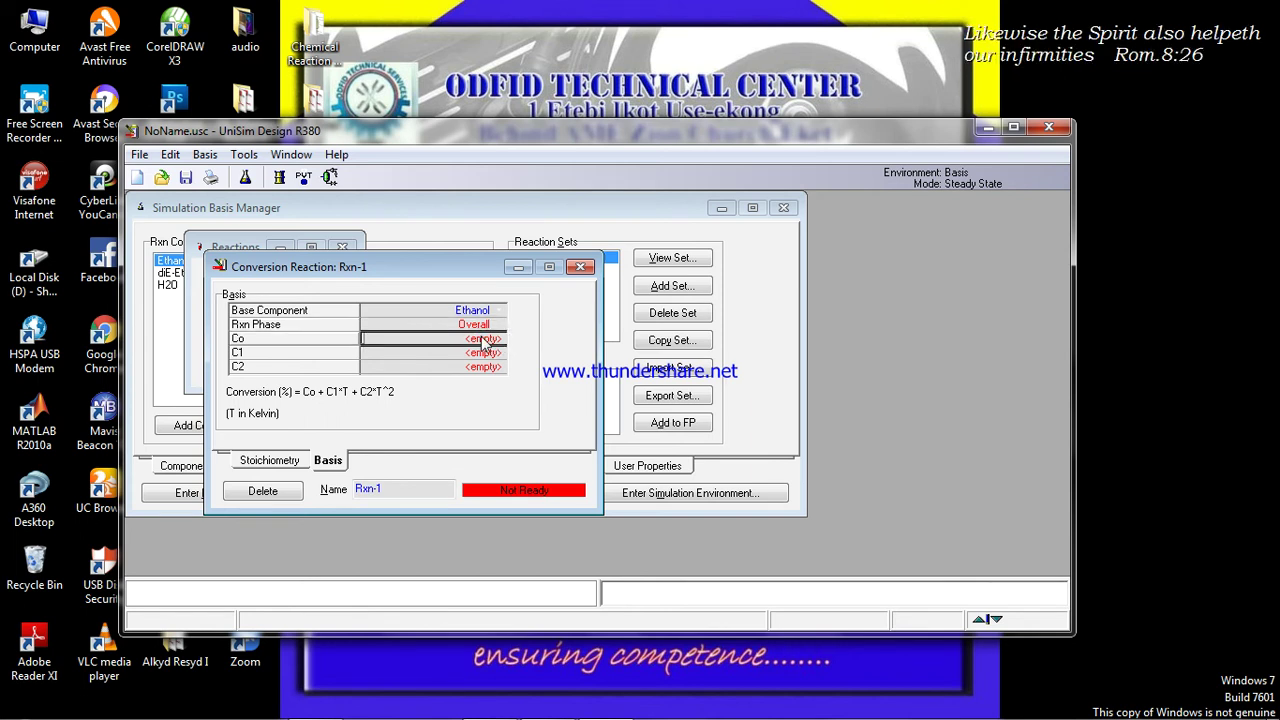
type("80")
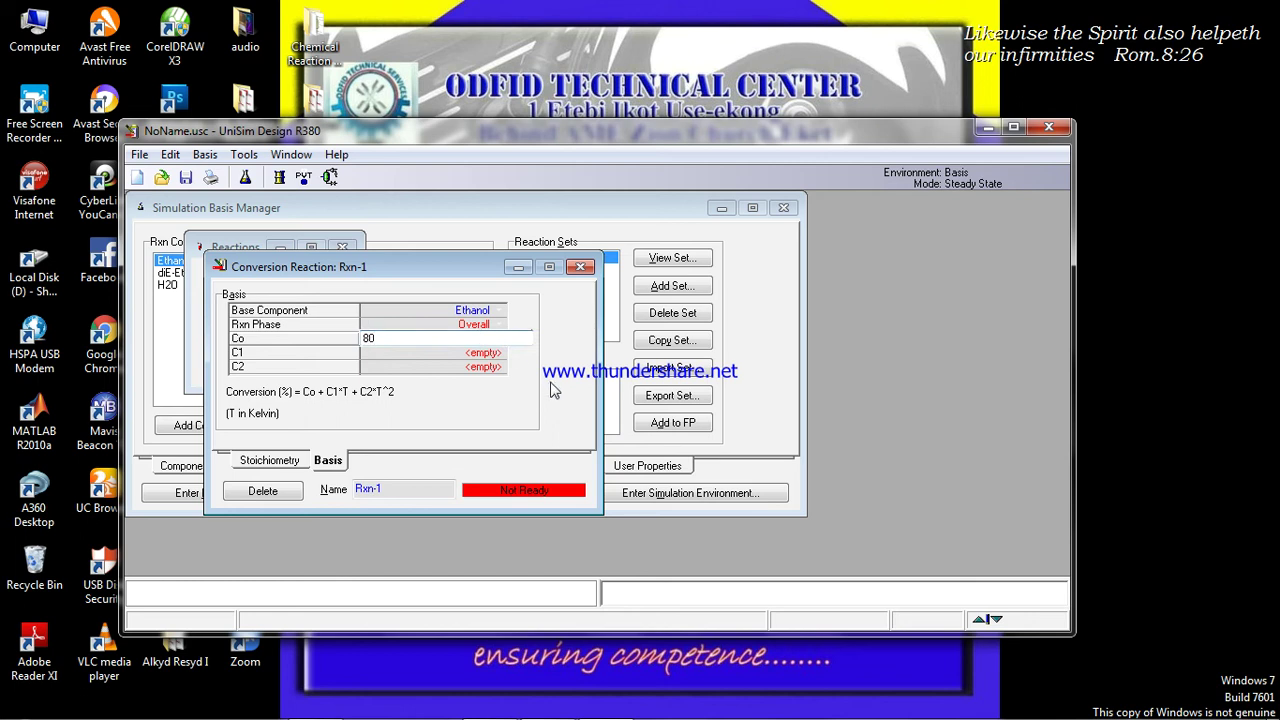
key("Return")
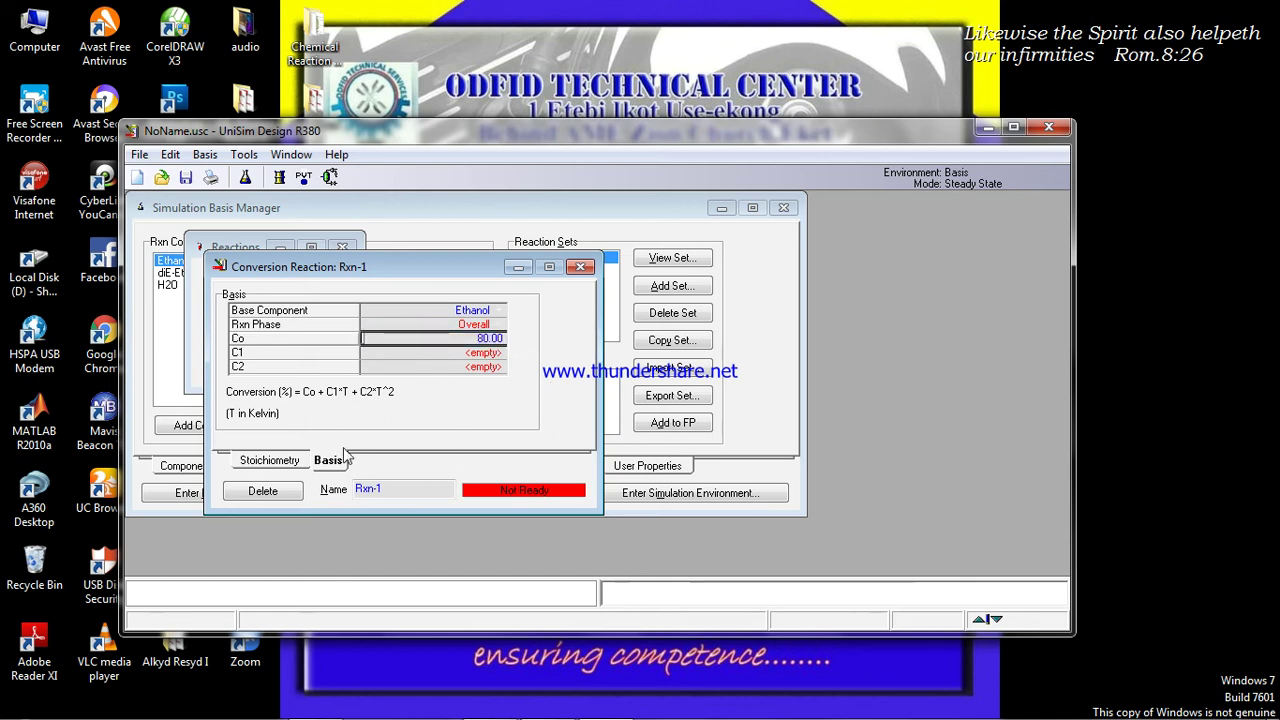
Check the reaction's stoichiometry and basis, and close the conversion reaction and the reaction type list.
left_click(265, 462)
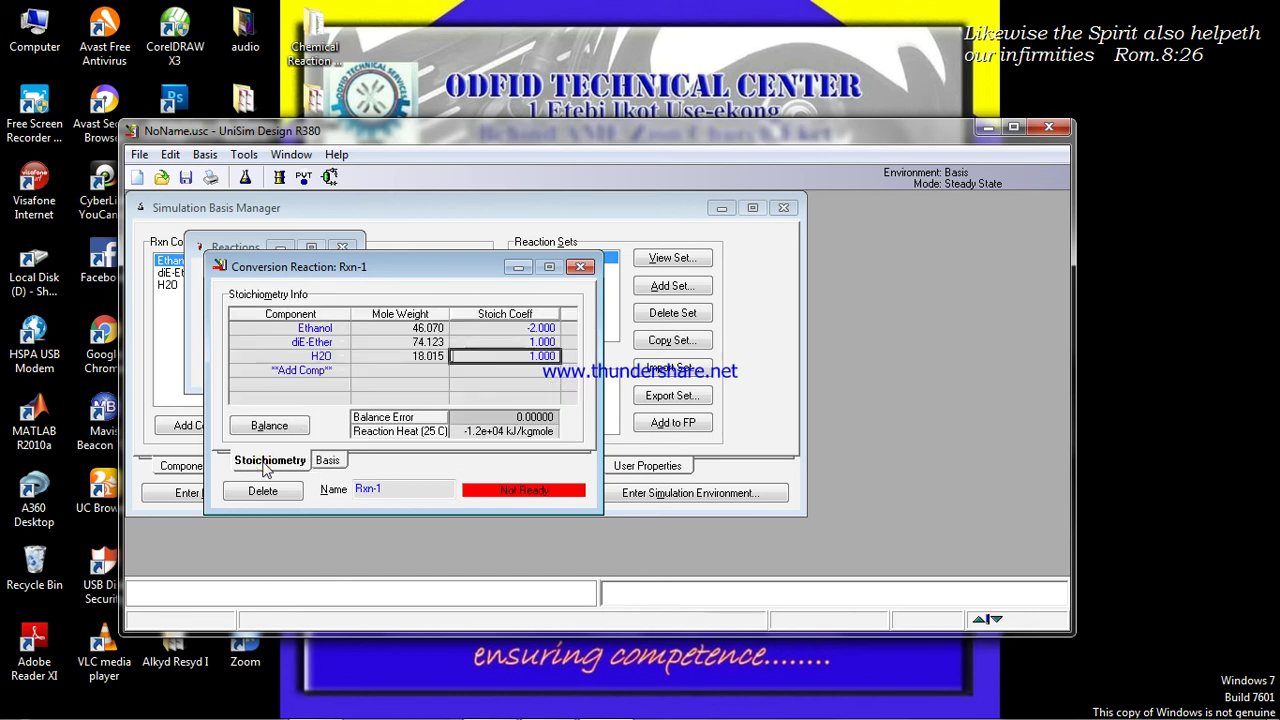
left_click(327, 460)
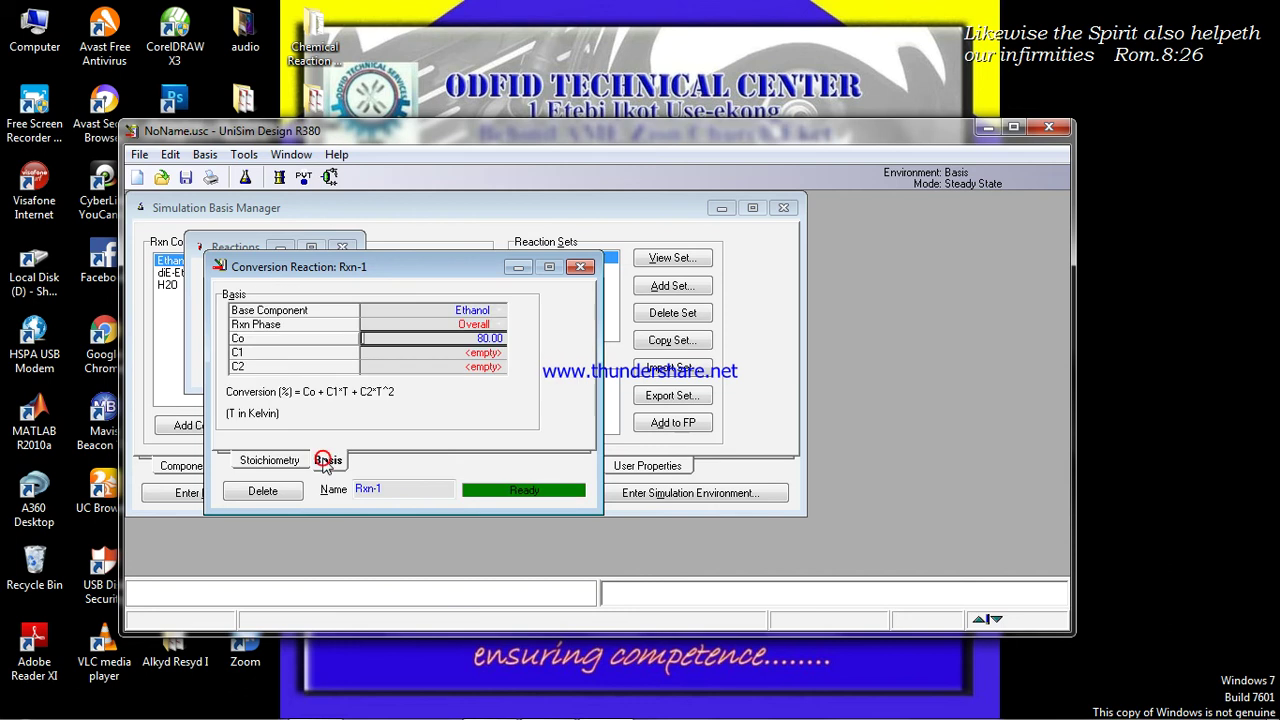
left_click(580, 267)
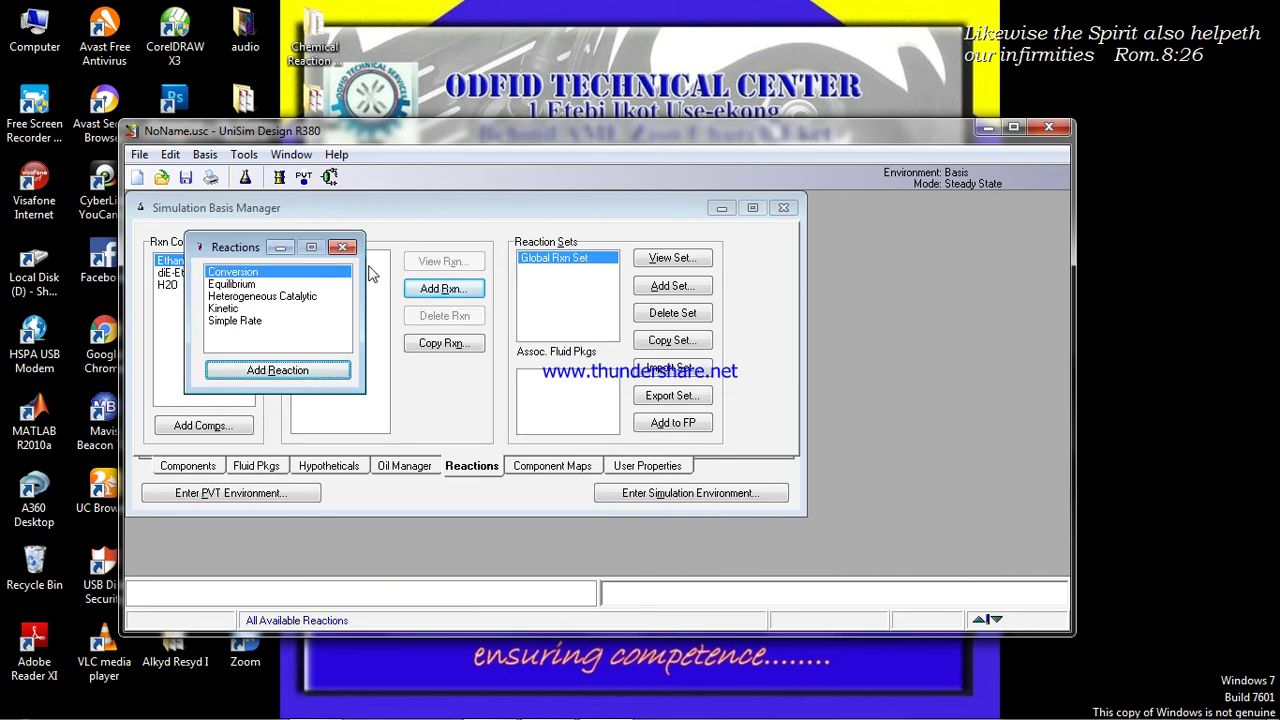
left_click(343, 247)
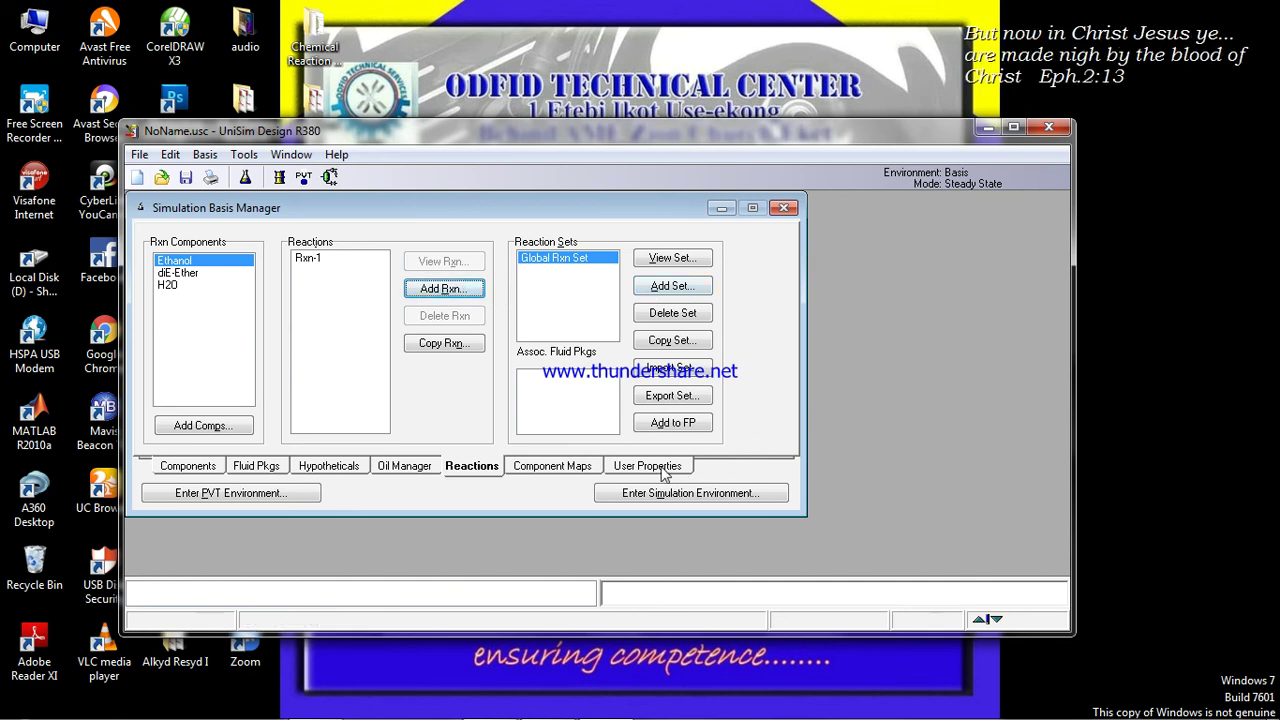
Add the Global Rxn Set to the PRSV fluid package Basis-1 and close the Simulation Basis Manager.
left_click(673, 423)
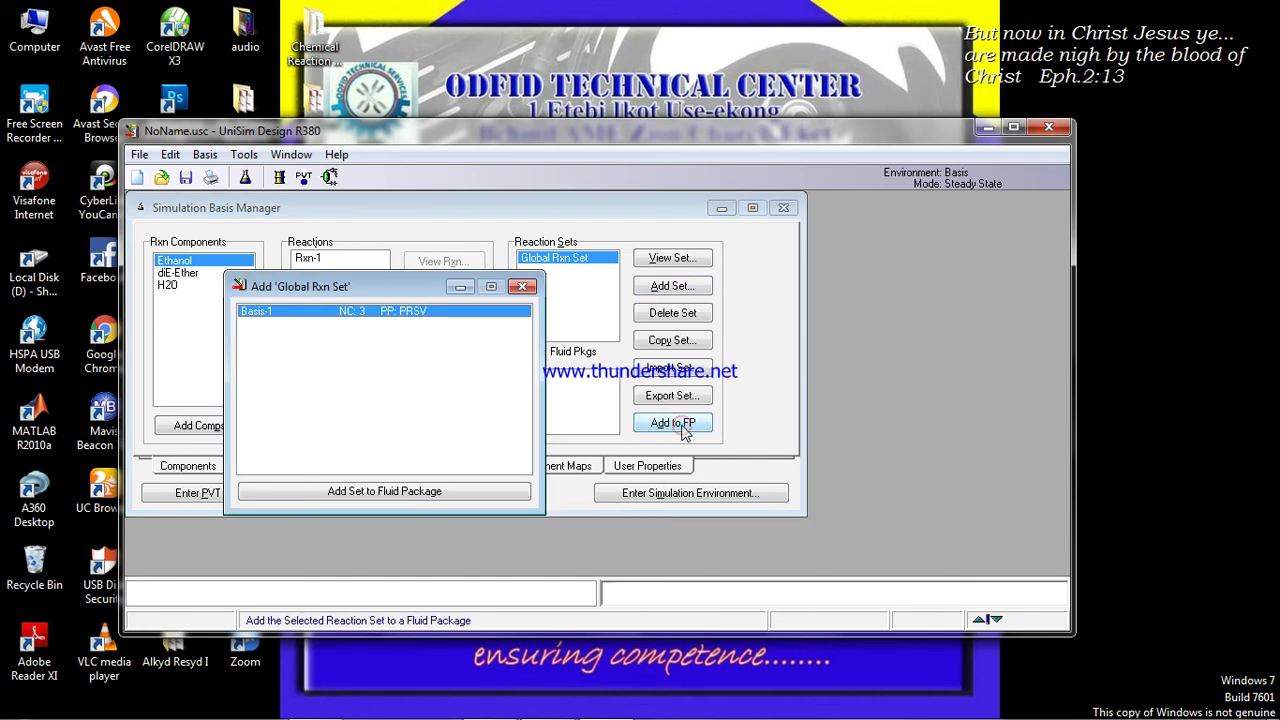
left_click(412, 492)
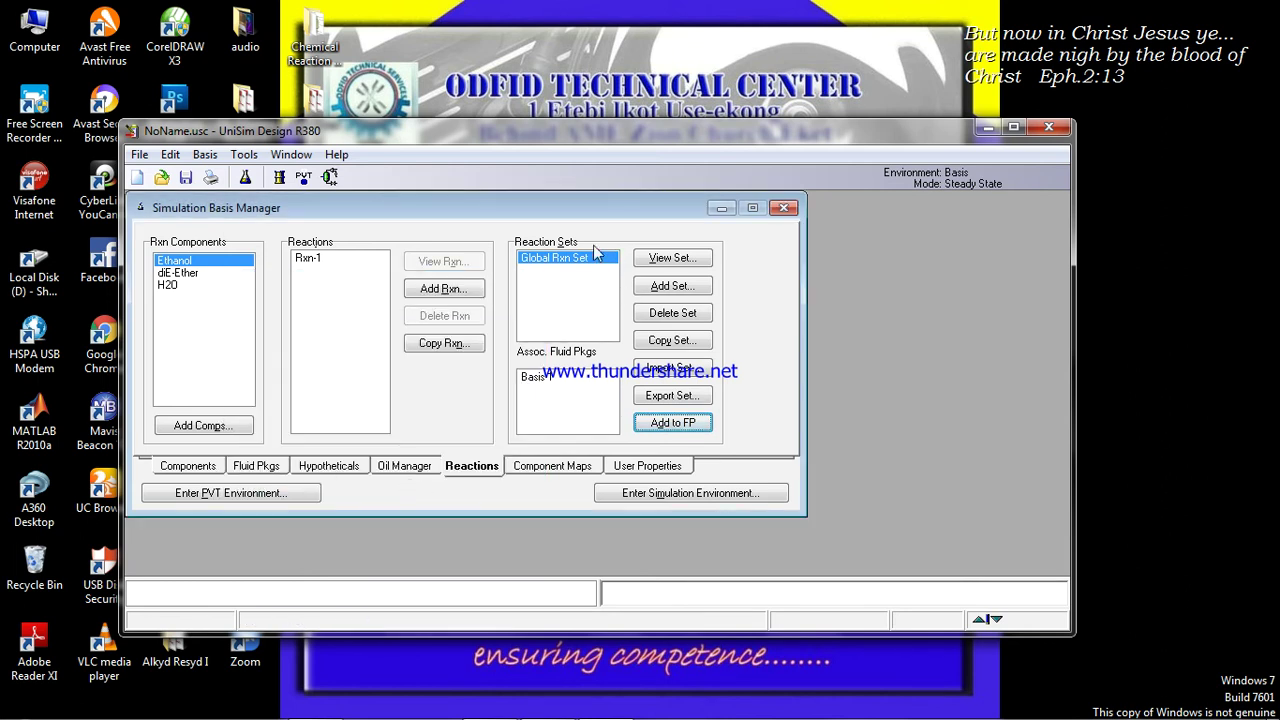
left_click(784, 210)
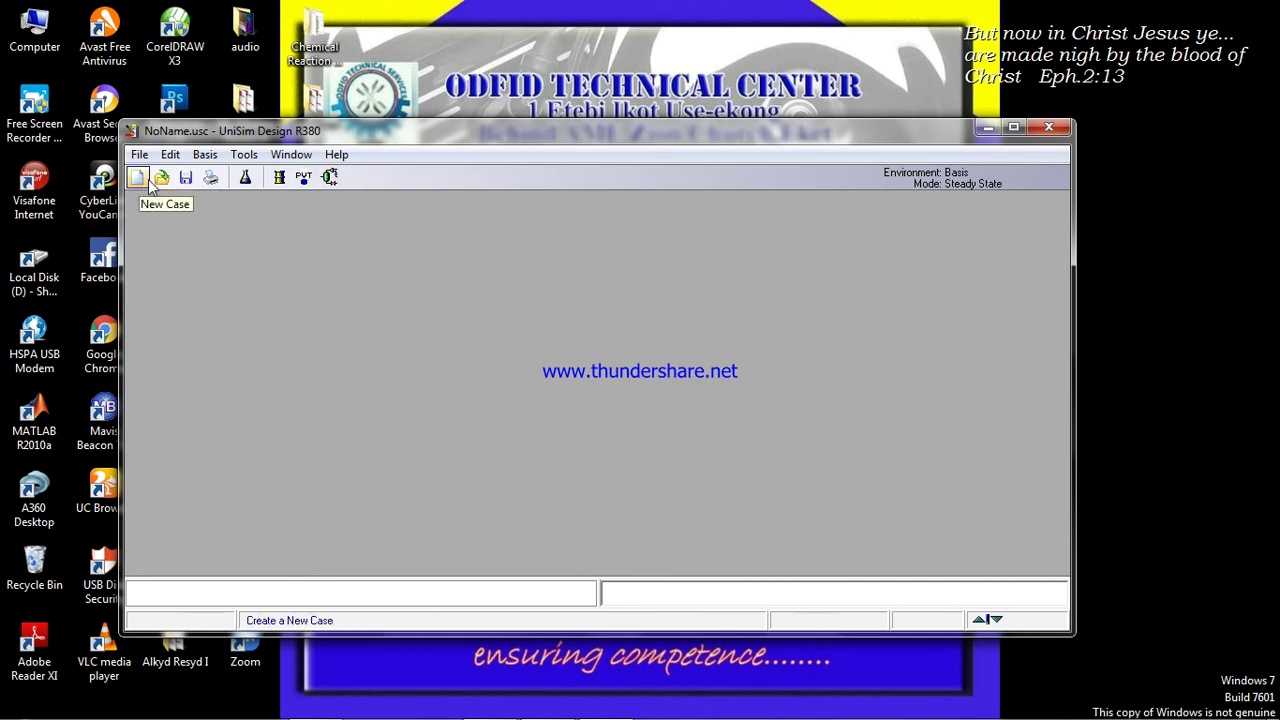
Enter the simulation environment and maximize both the main window and the PFD.
left_click(329, 180)
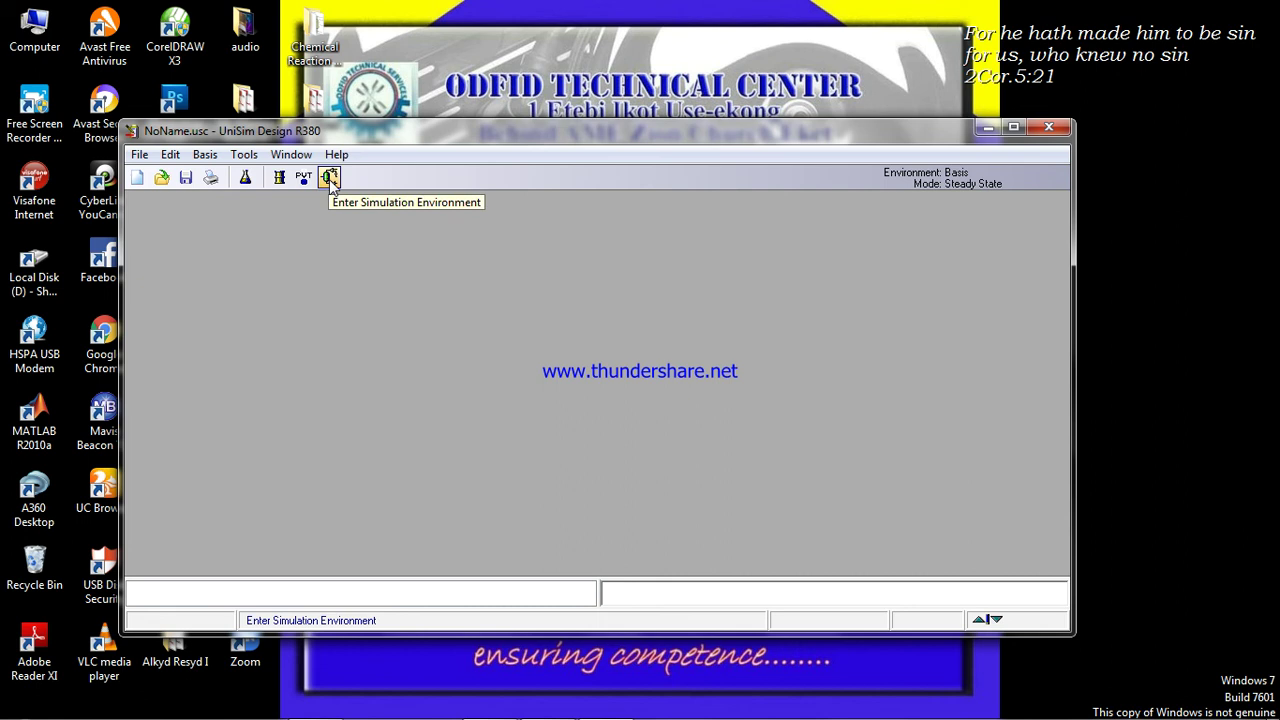
left_click(329, 180)
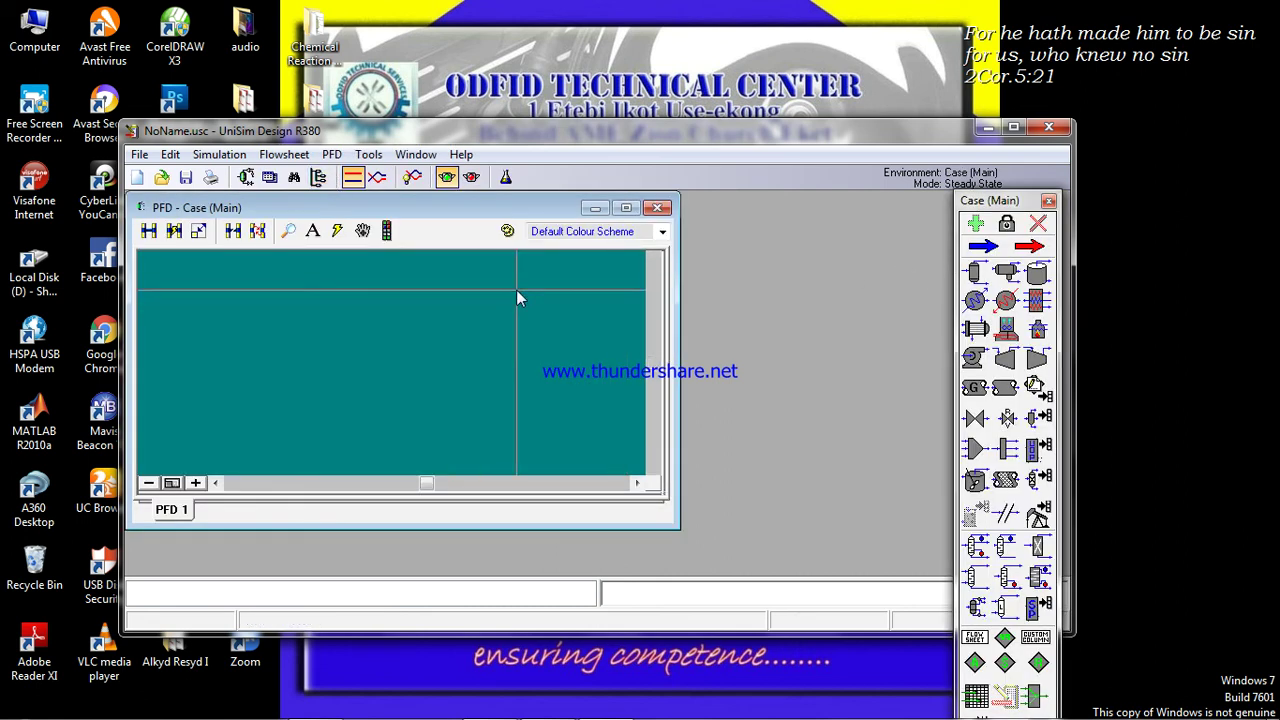
left_click(1015, 126)
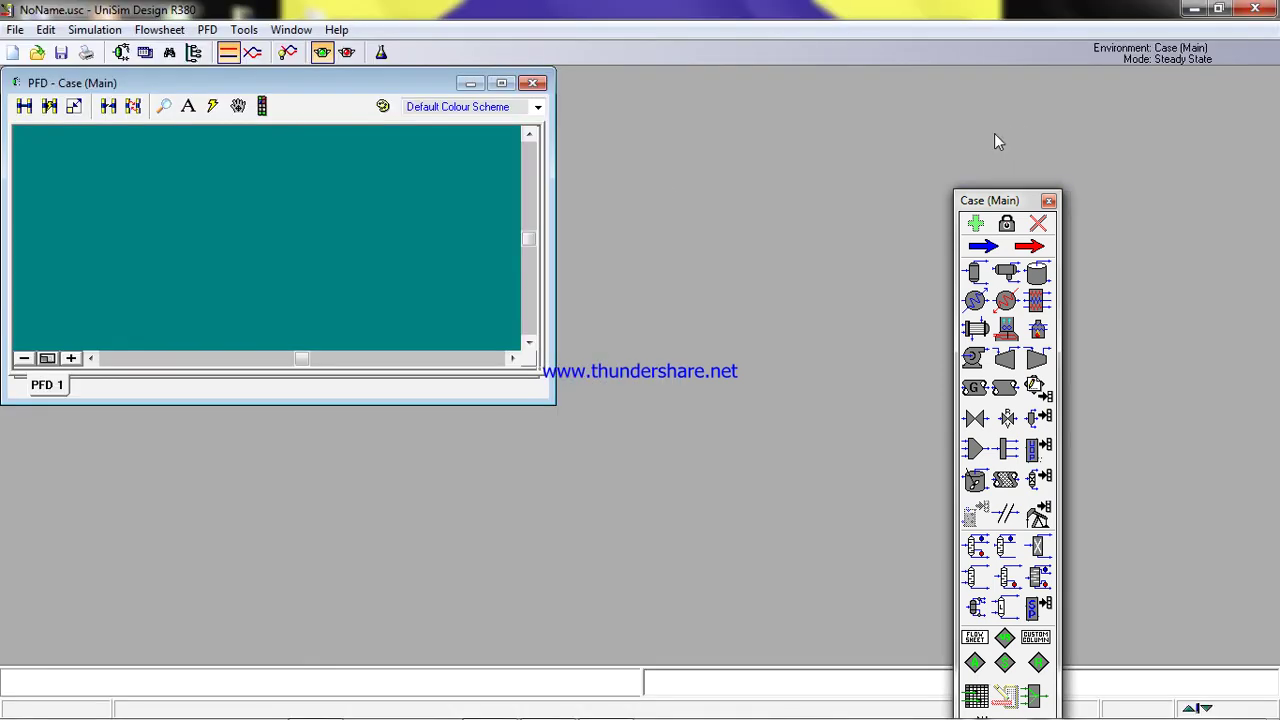
left_click(502, 83)
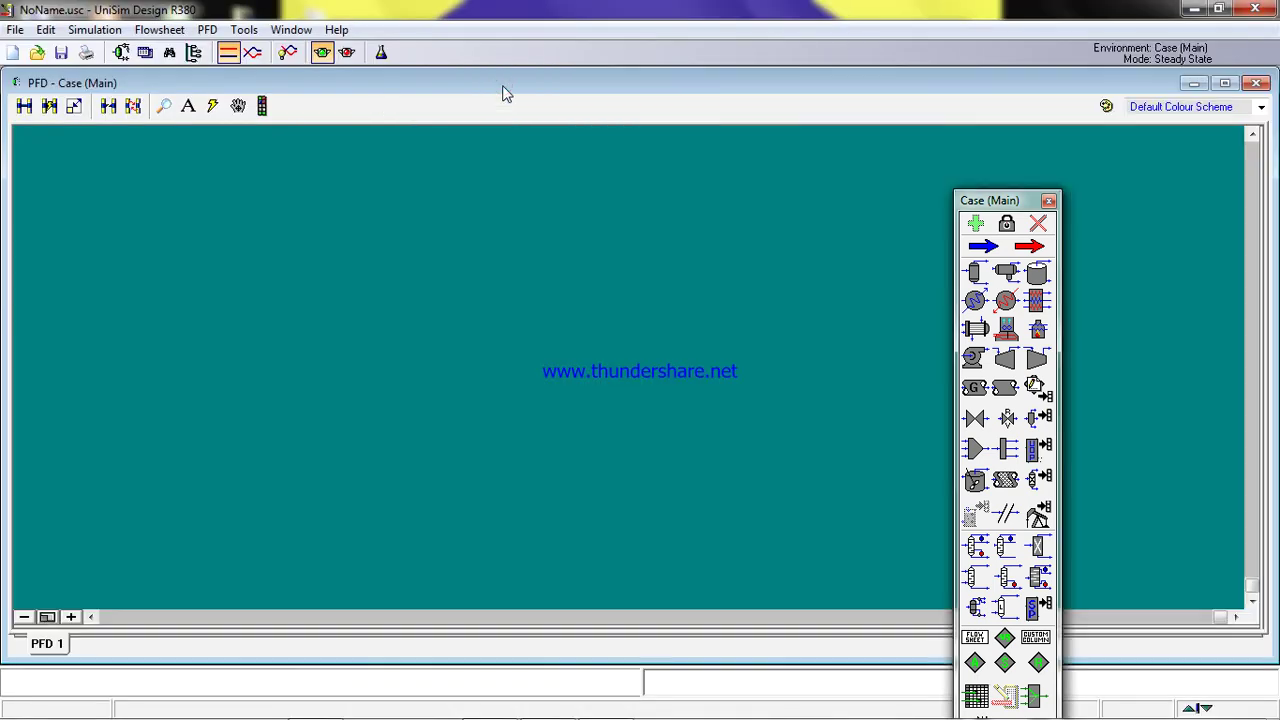
Place a material stream in the upper-left area of the flowsheet and name it Ethanol.
left_click(983, 246)
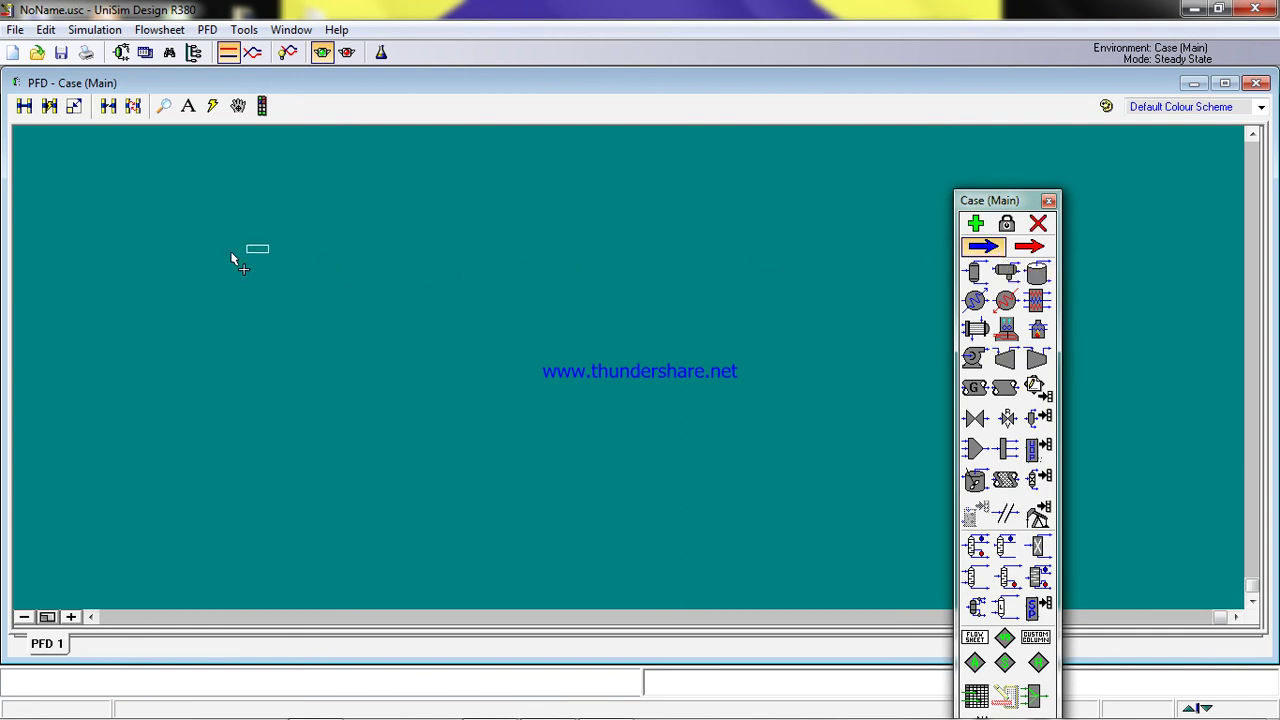
left_click(141, 295)
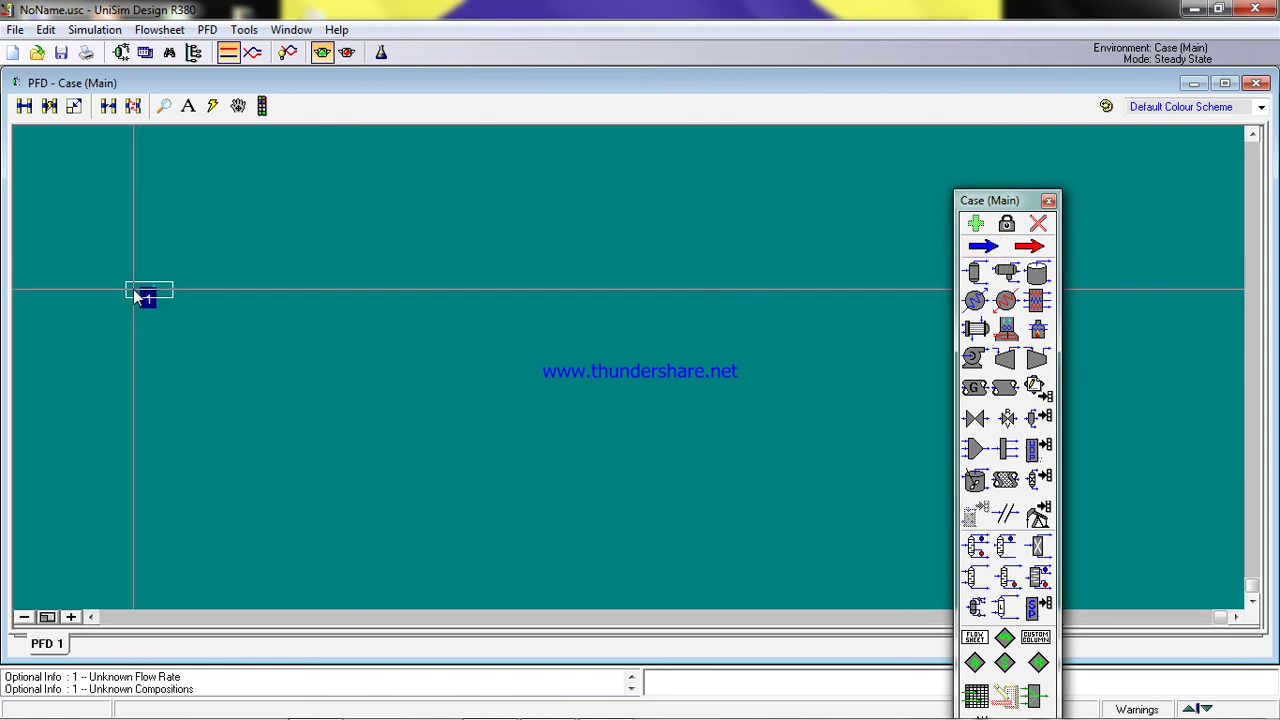
double_click(143, 296)
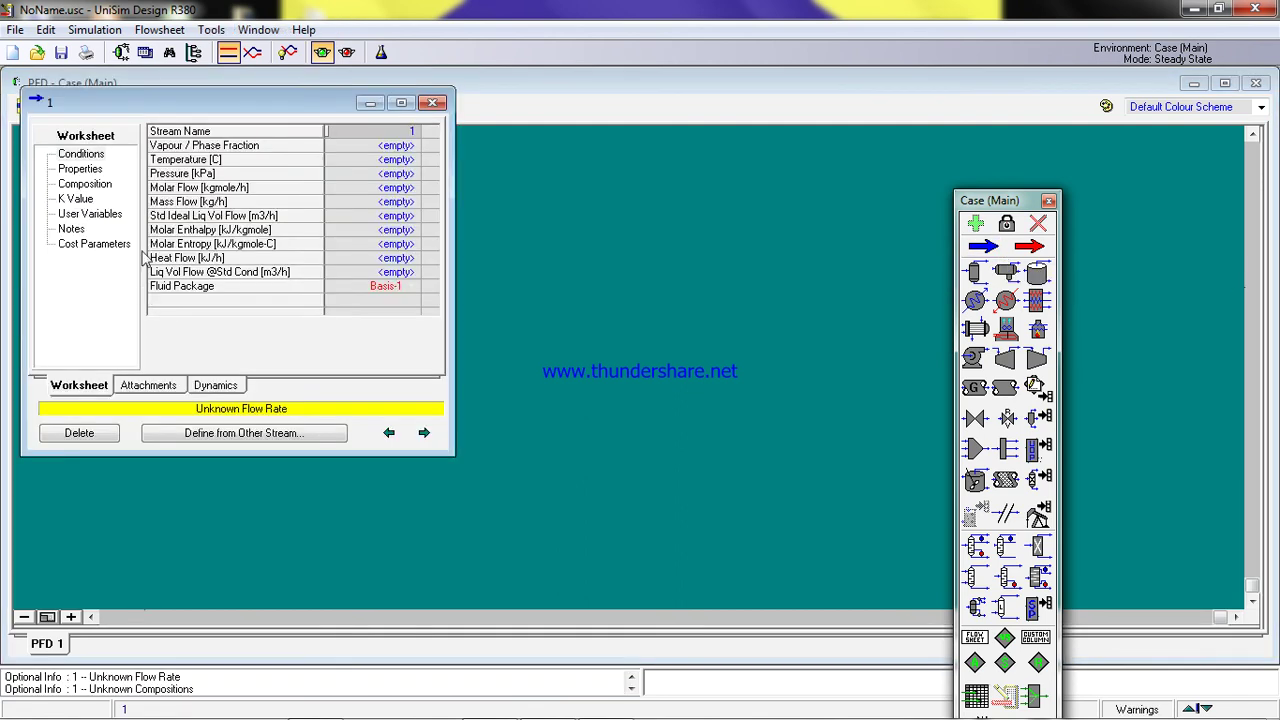
left_click(380, 131)
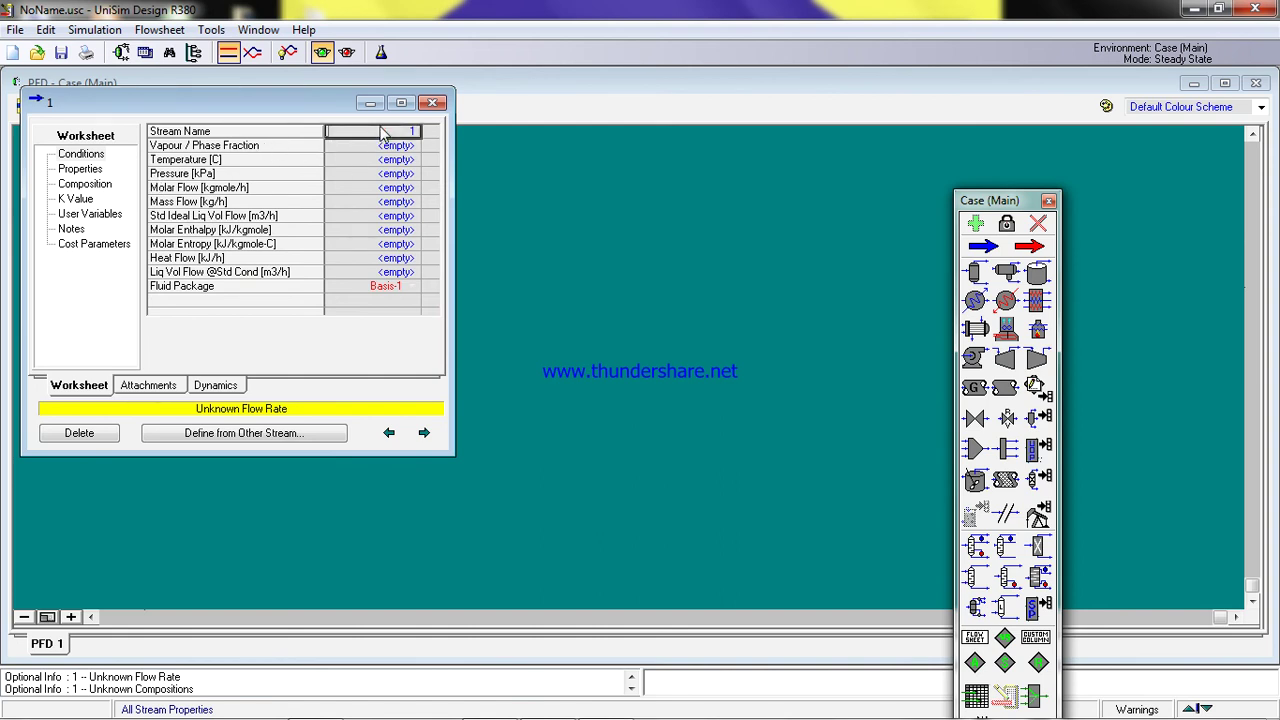
type("Ethanol")
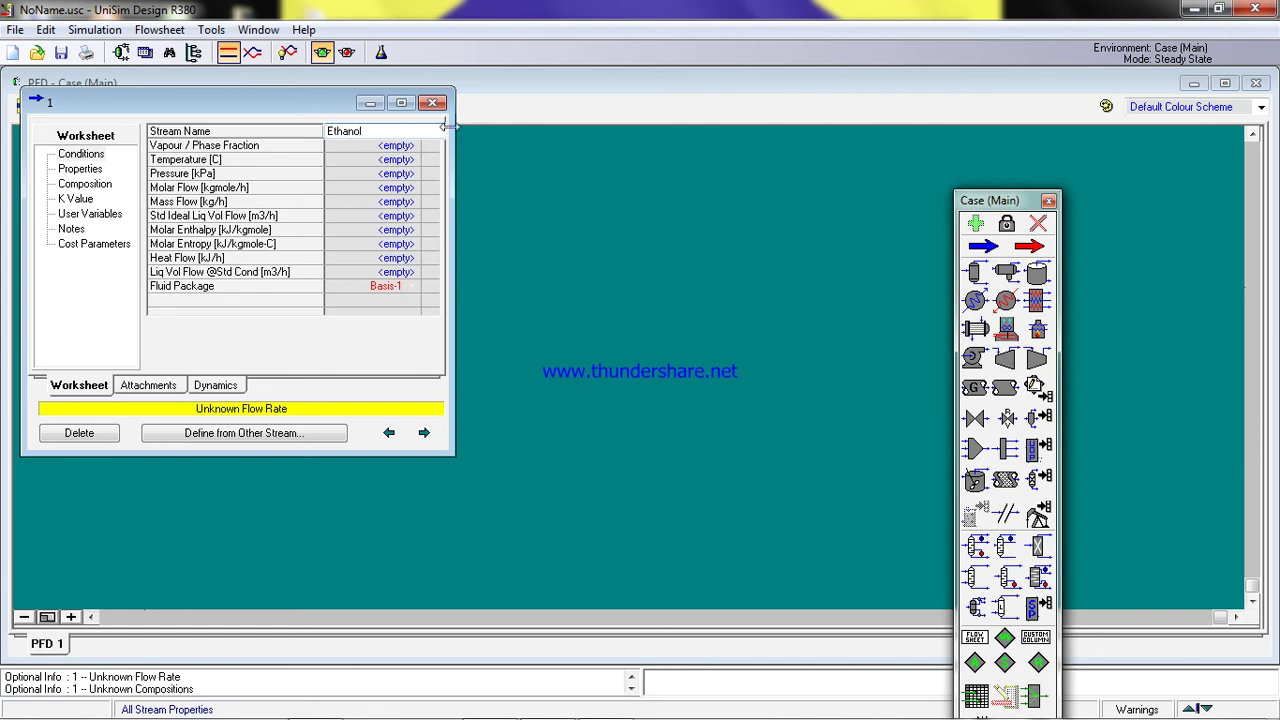
Set the Ethanol stream's temperature to 80 C, pressure to 101.3 kPa and molar flow to 100 kgmole/h.
left_click(333, 160)
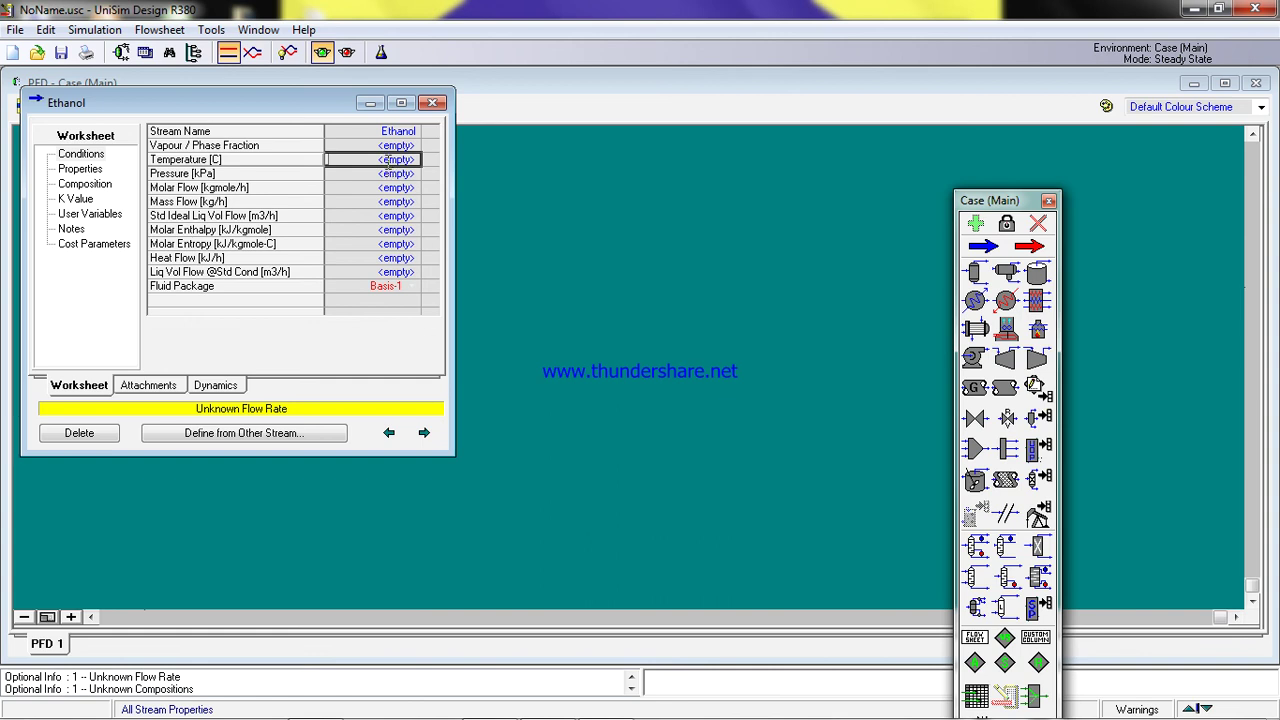
type("2")
key("BackSpace")
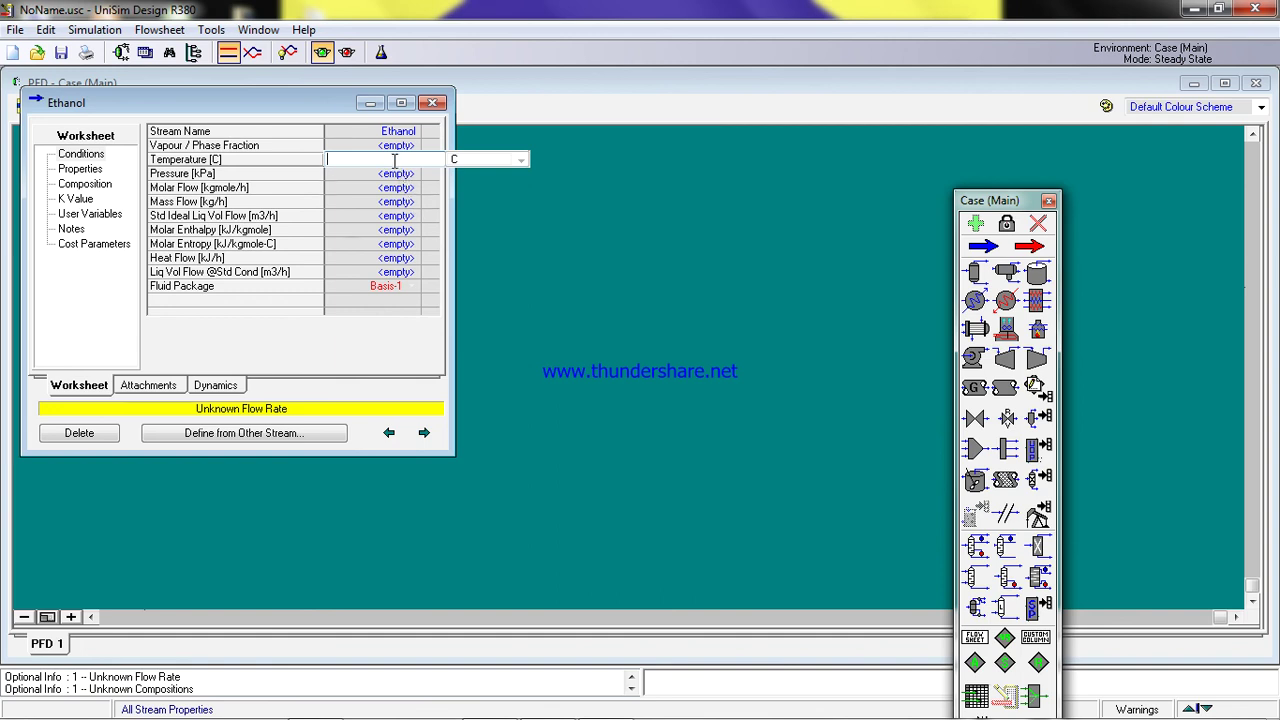
type("0")
key("Return")
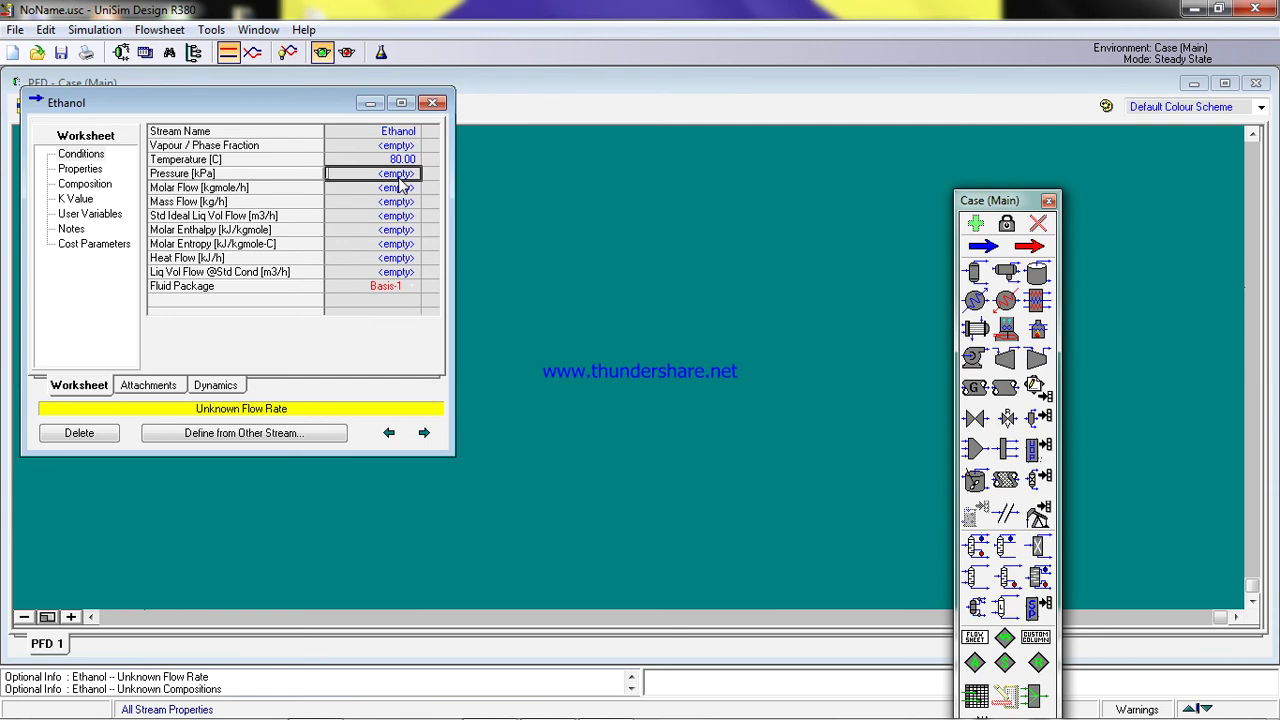
type("101.3")
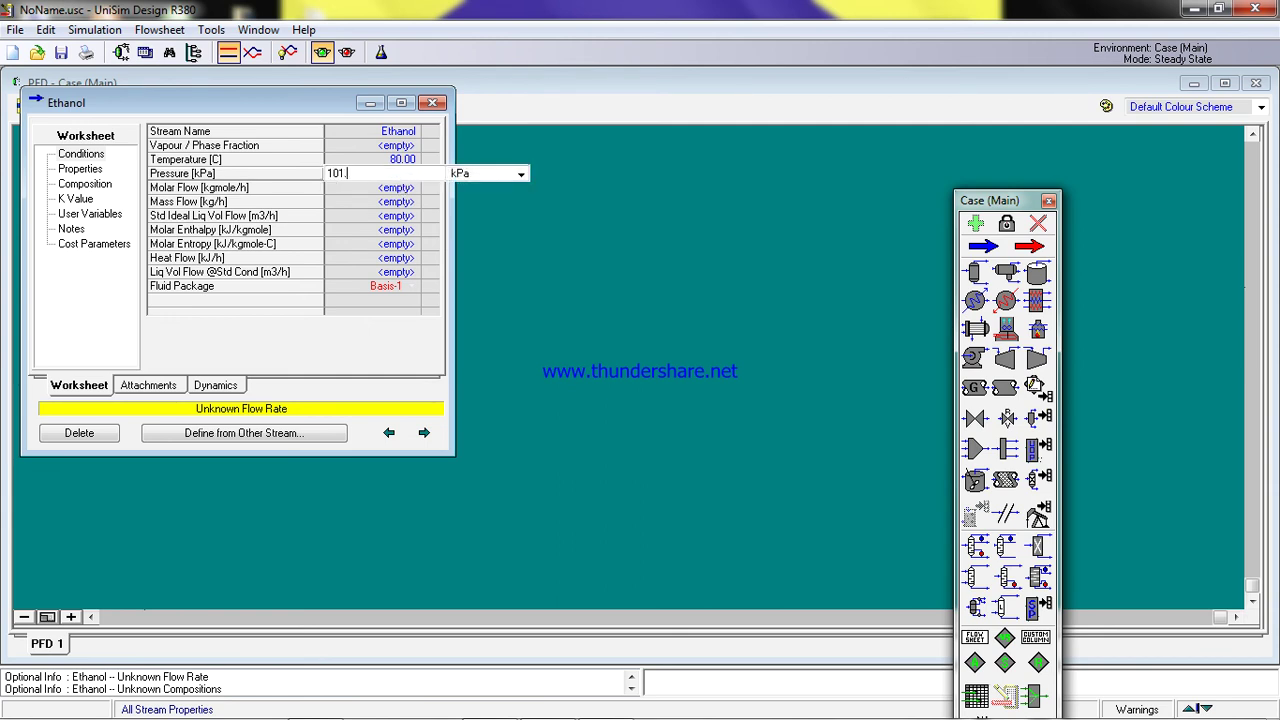
left_click(390, 190)
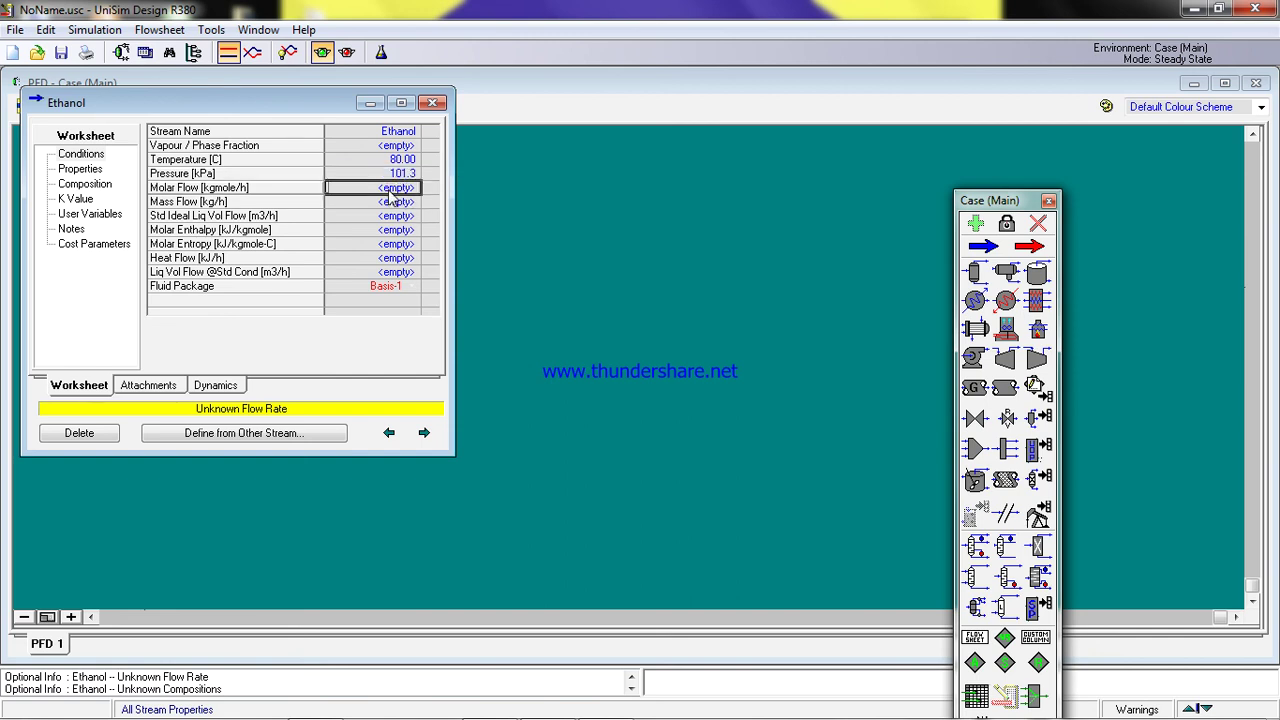
type("100")
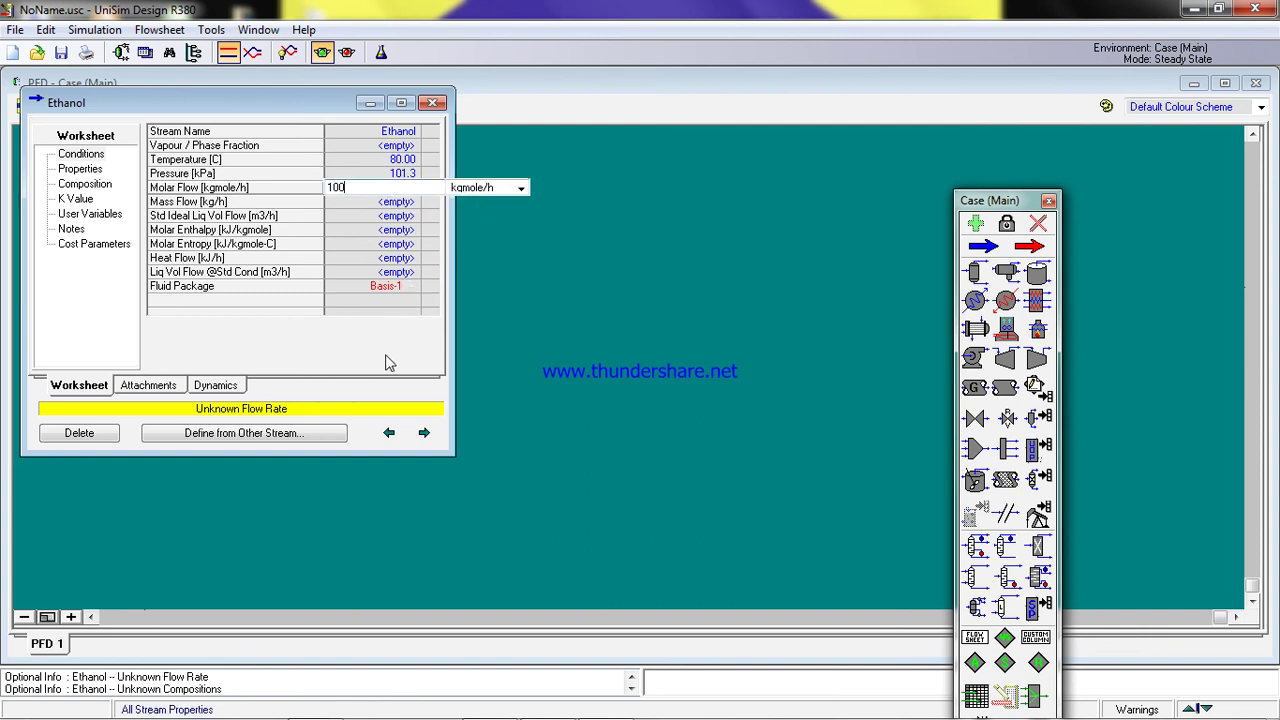
key("Return")
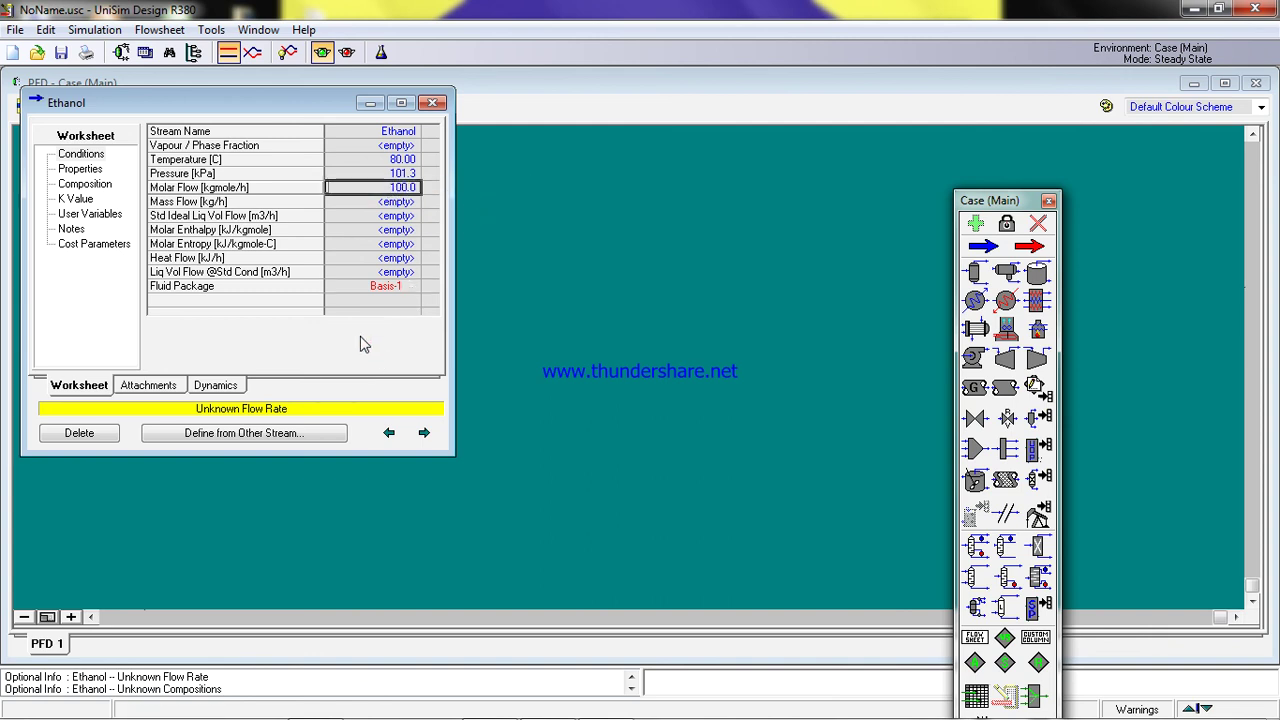
Set the Ethanol stream's composition to mole fractions of 0.95 Ethanol and 0.05 H2O, and close the stream's window.
left_click(104, 186)
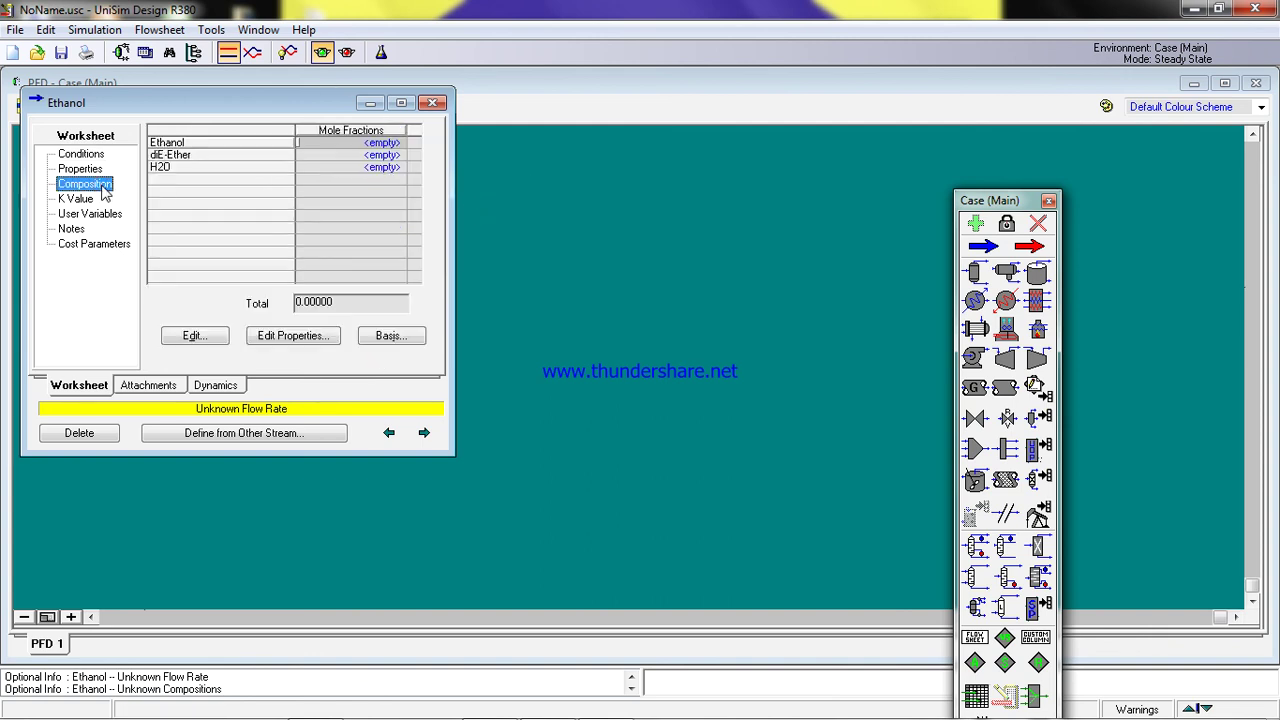
left_click(382, 145)
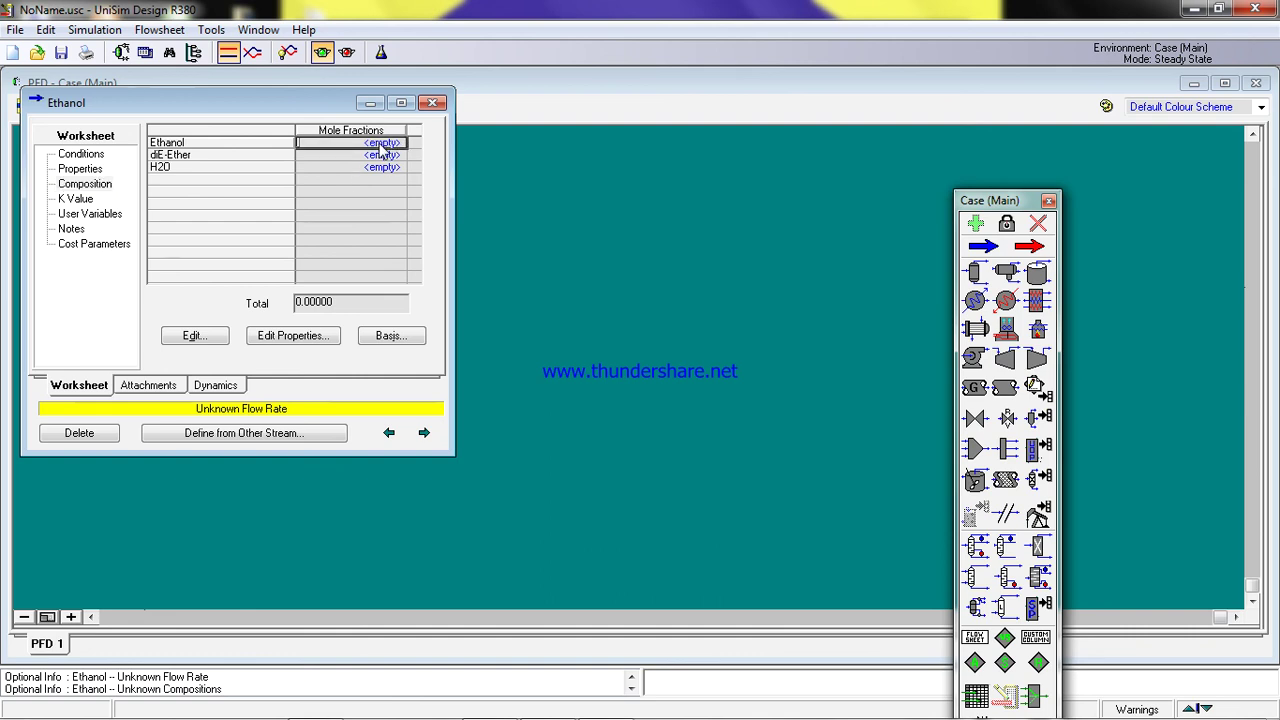
type("0.95")
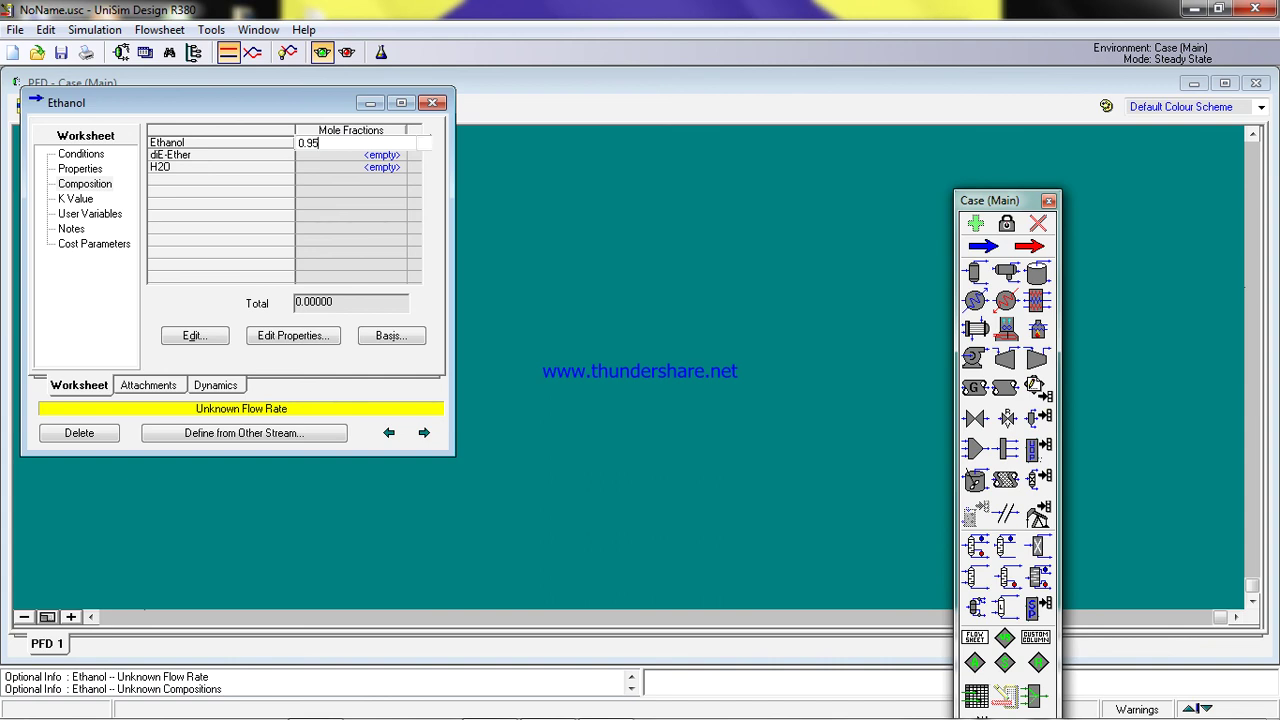
key("Return")
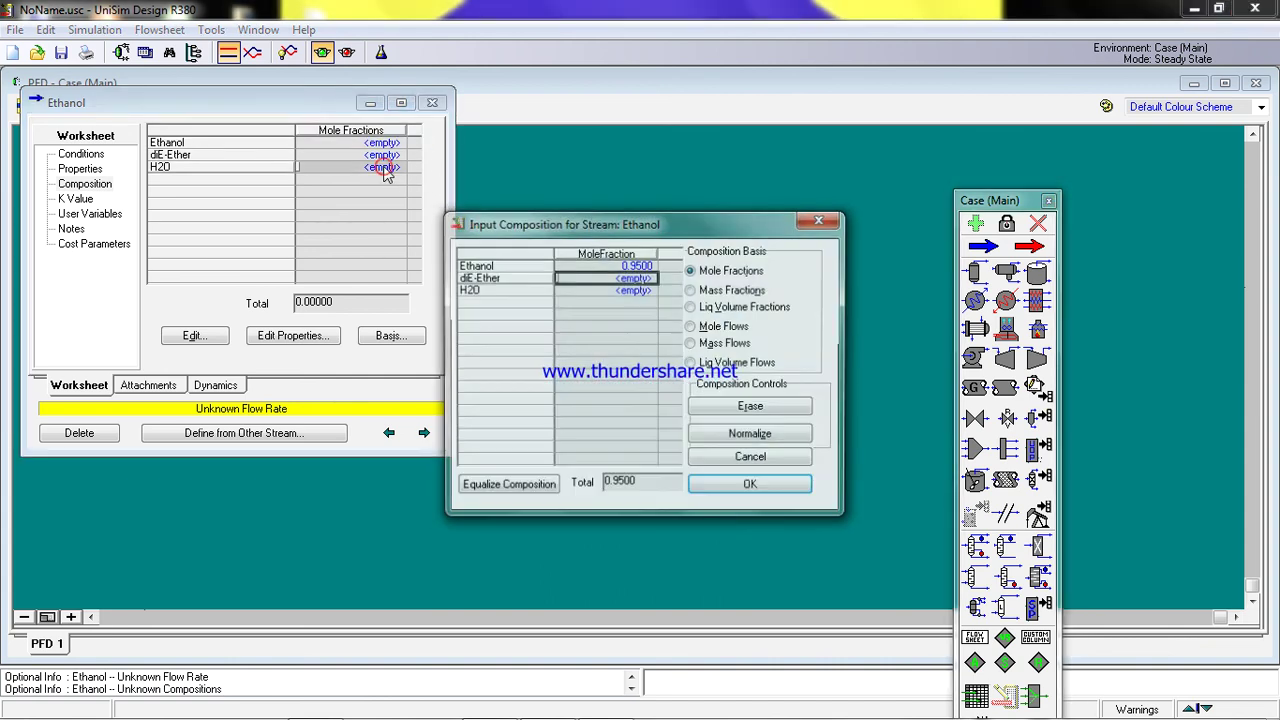
left_click(617, 291)
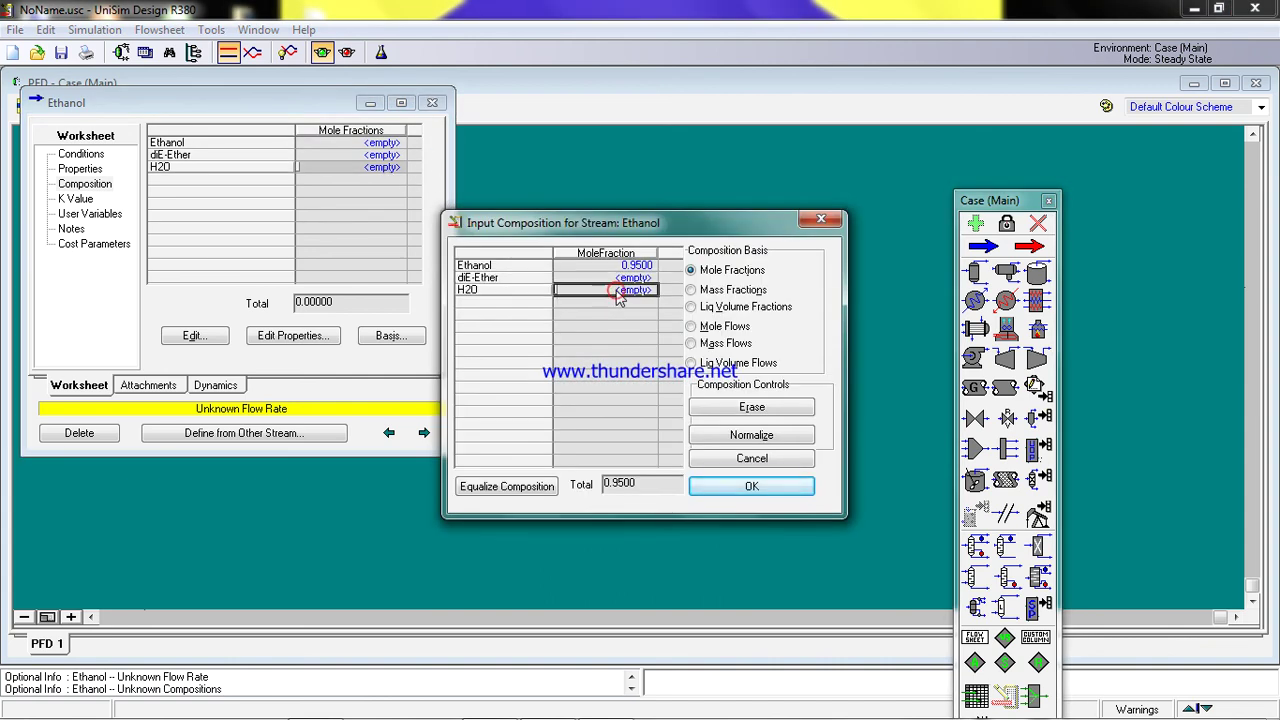
type("0.05")
key("Return")
left_click(759, 488)
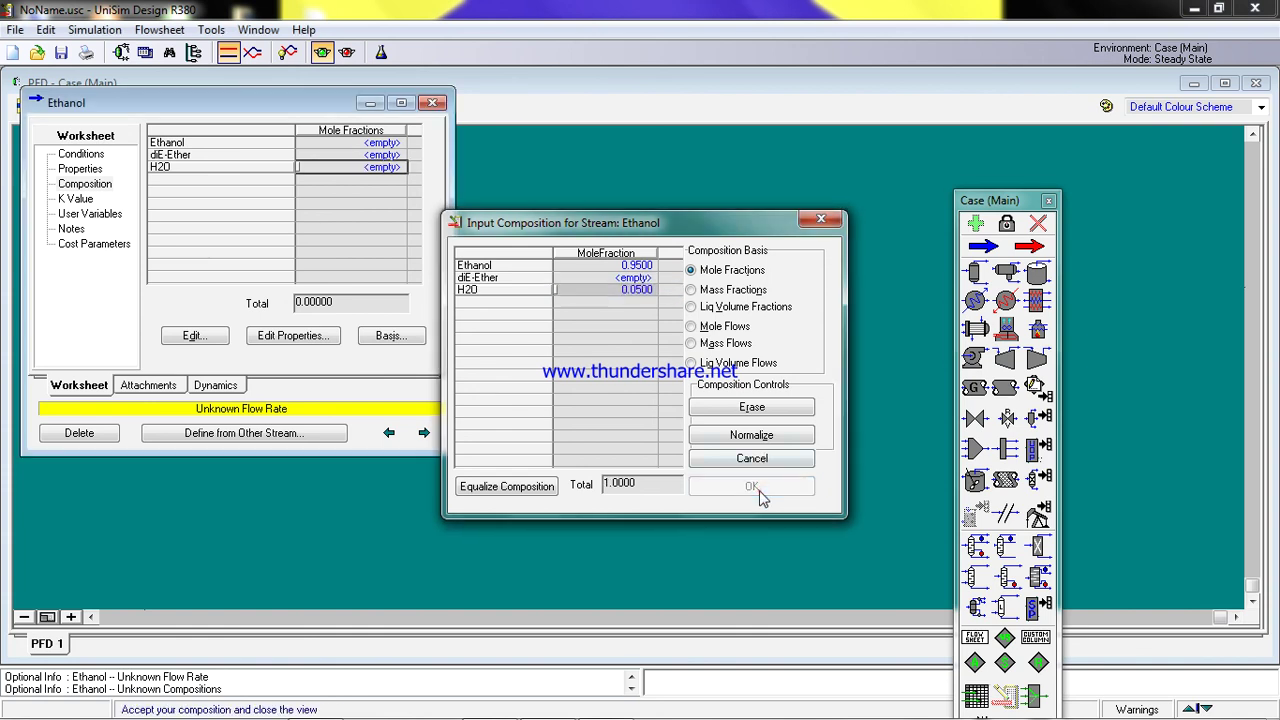
left_click(433, 104)
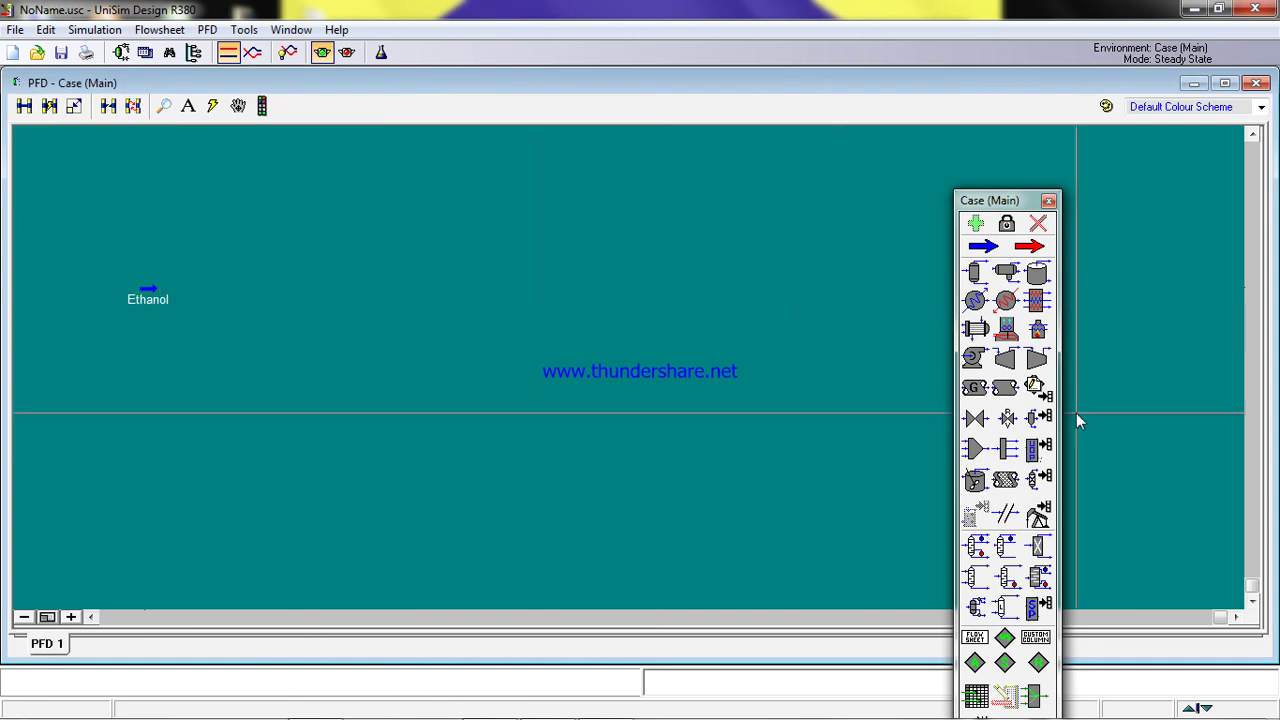
Place a conversion reactor on the flowsheet just to the right of the Ethanol stream.
left_click(1040, 480)
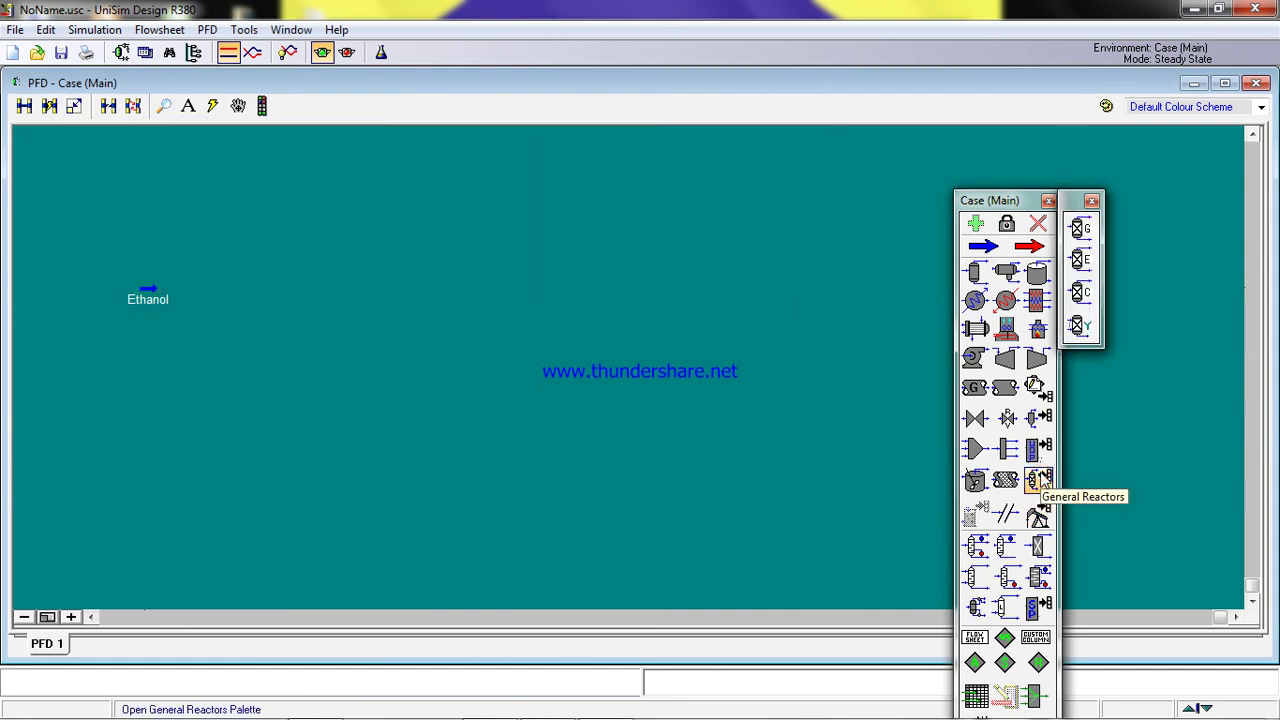
left_click(1080, 292)
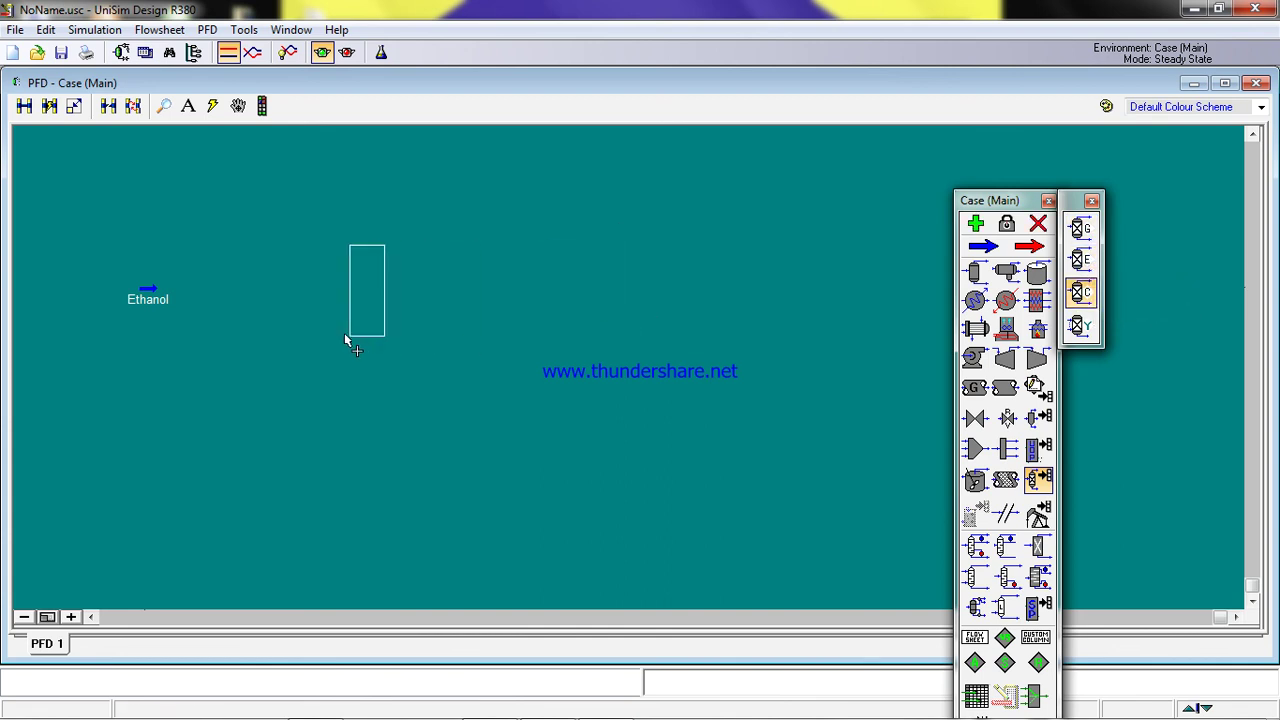
left_click(241, 334)
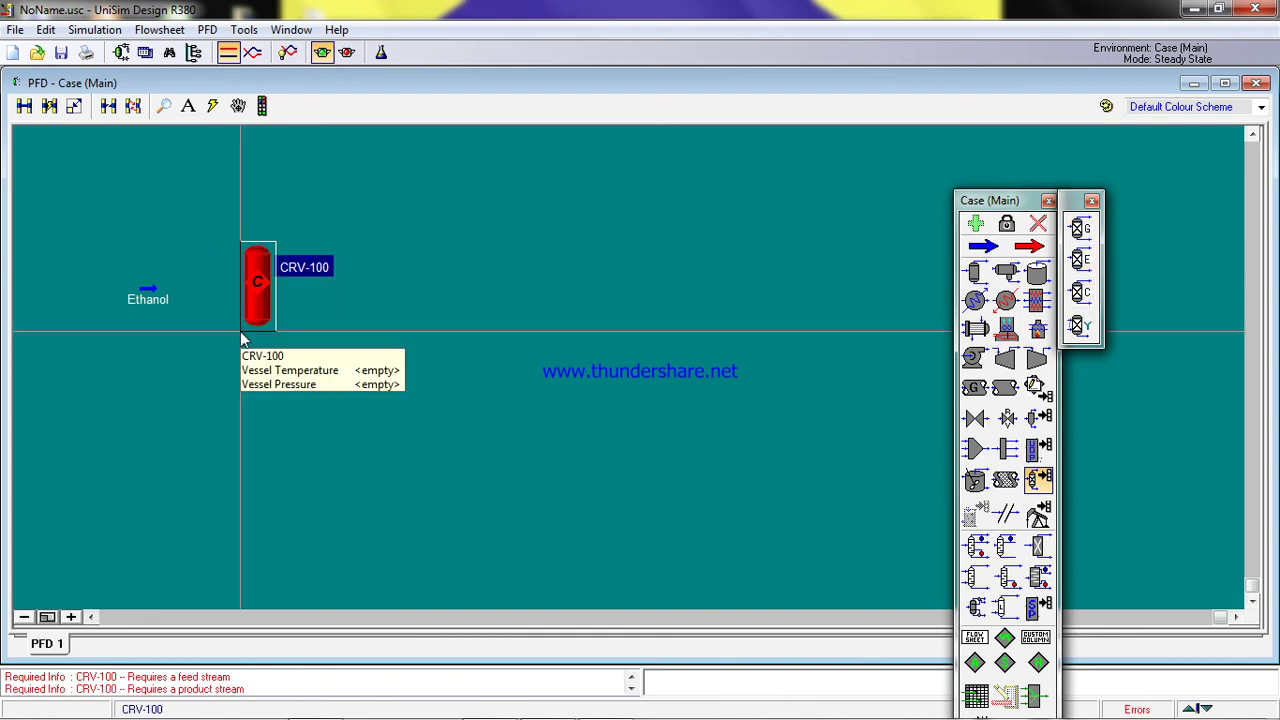
Connect the conversion reactor with Ethanol as inlet, Top as vapour outlet and Bot as liquid outlet.
double_click(260, 285)
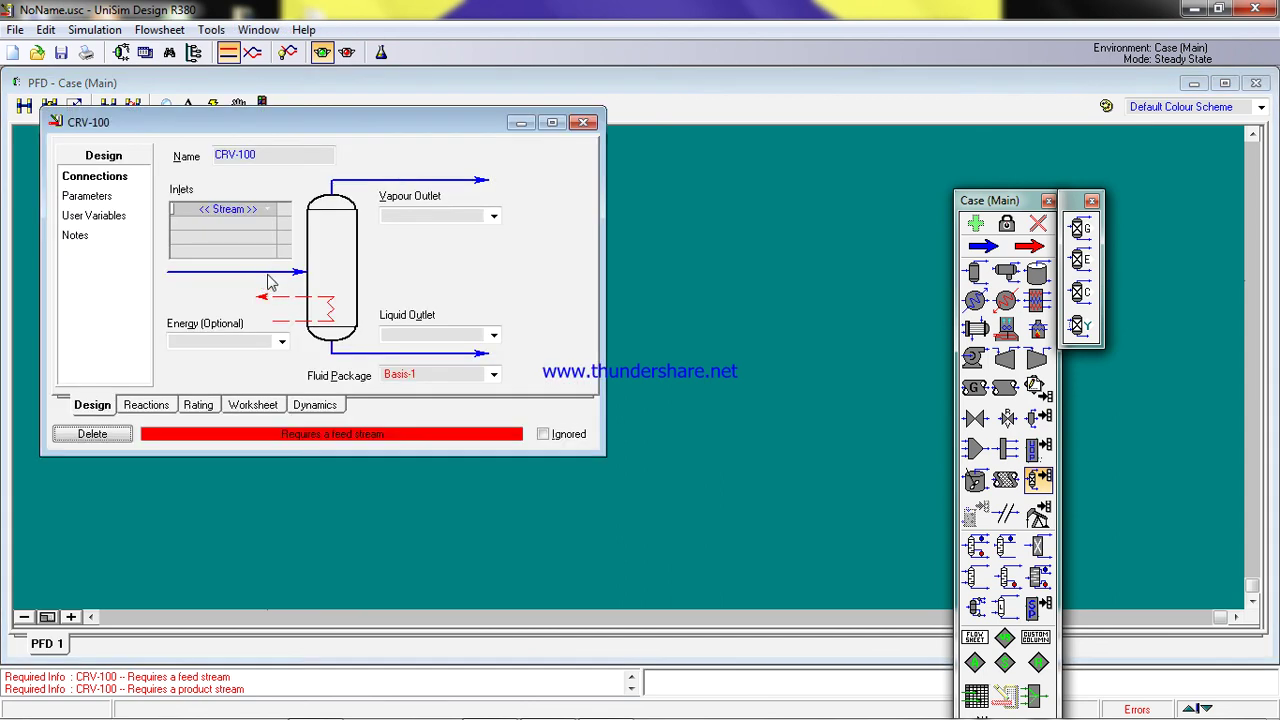
left_click(266, 210)
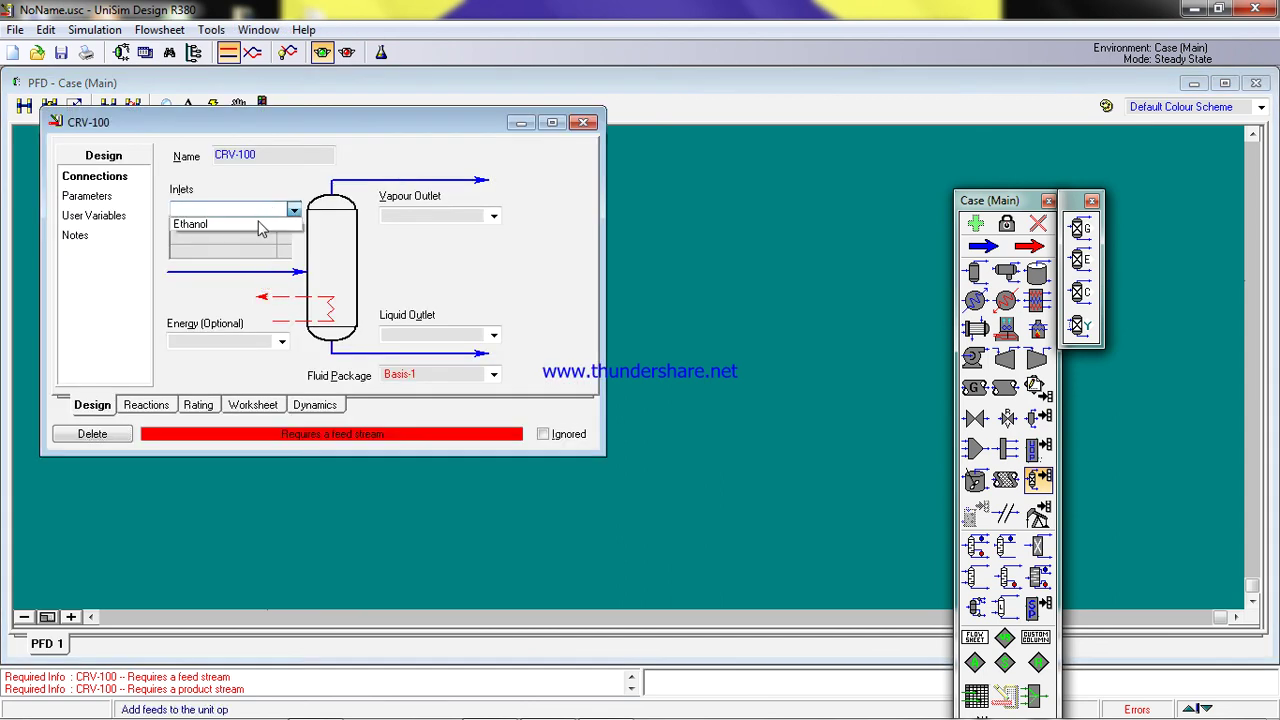
left_click(258, 224)
left_click(426, 216)
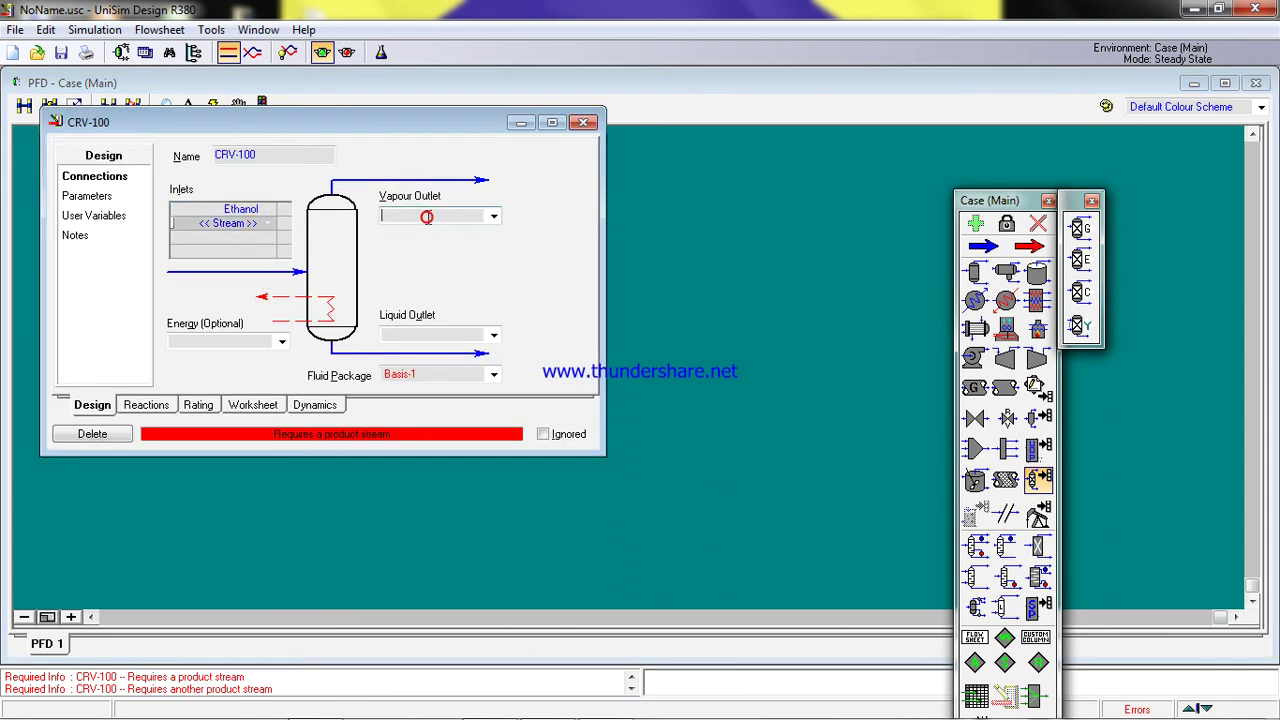
type("Top")
left_click(435, 338)
type("Bot")
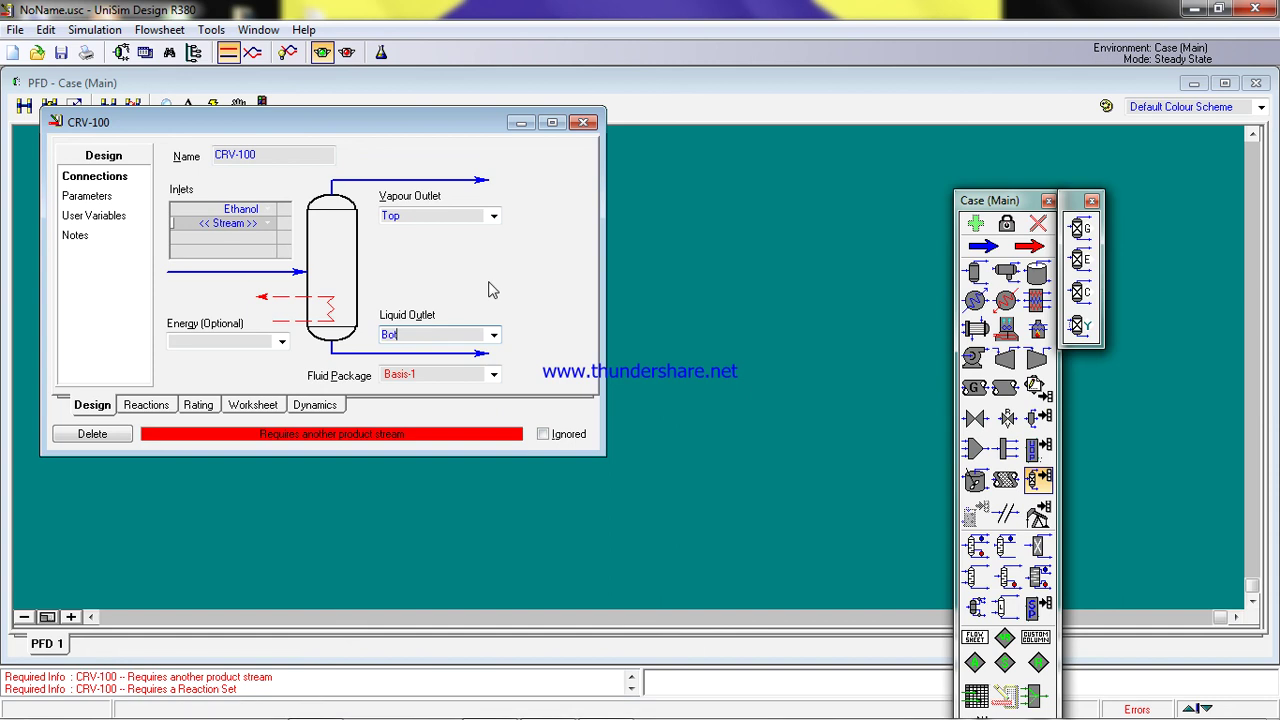
key("Return")
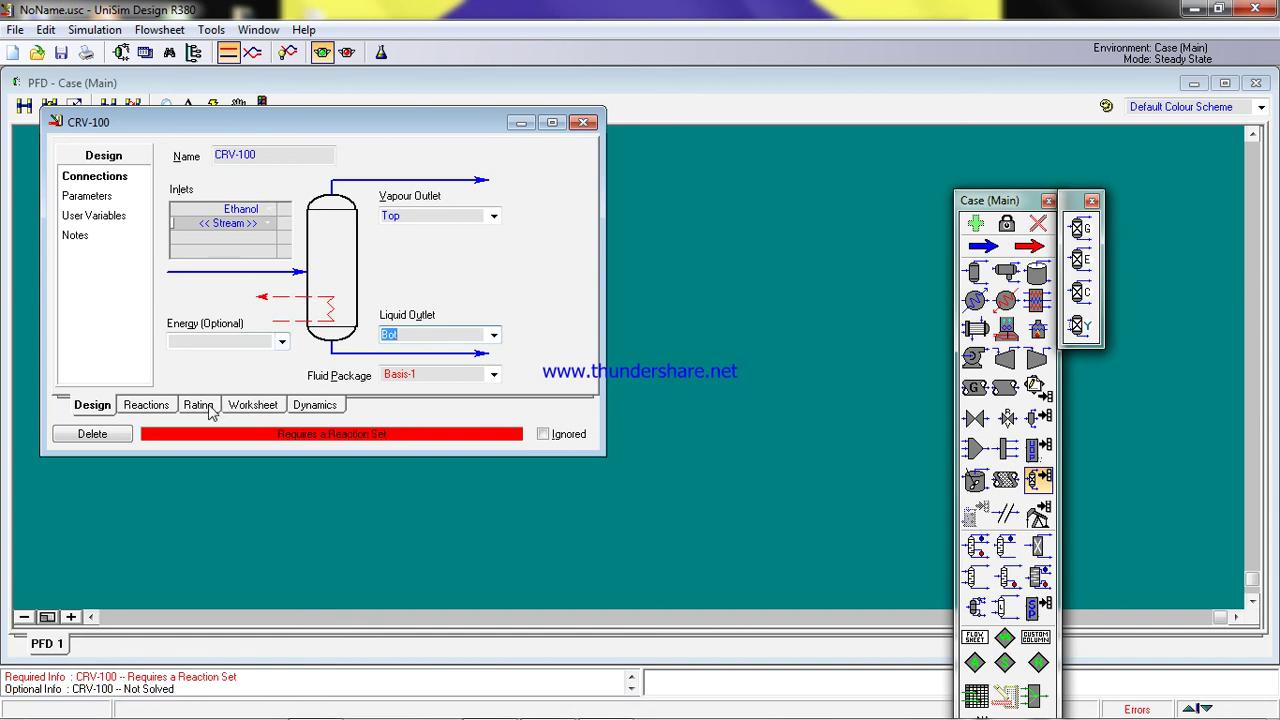
Assign the Global Rxn Set to the conversion reactor and close its window.
left_click(168, 410)
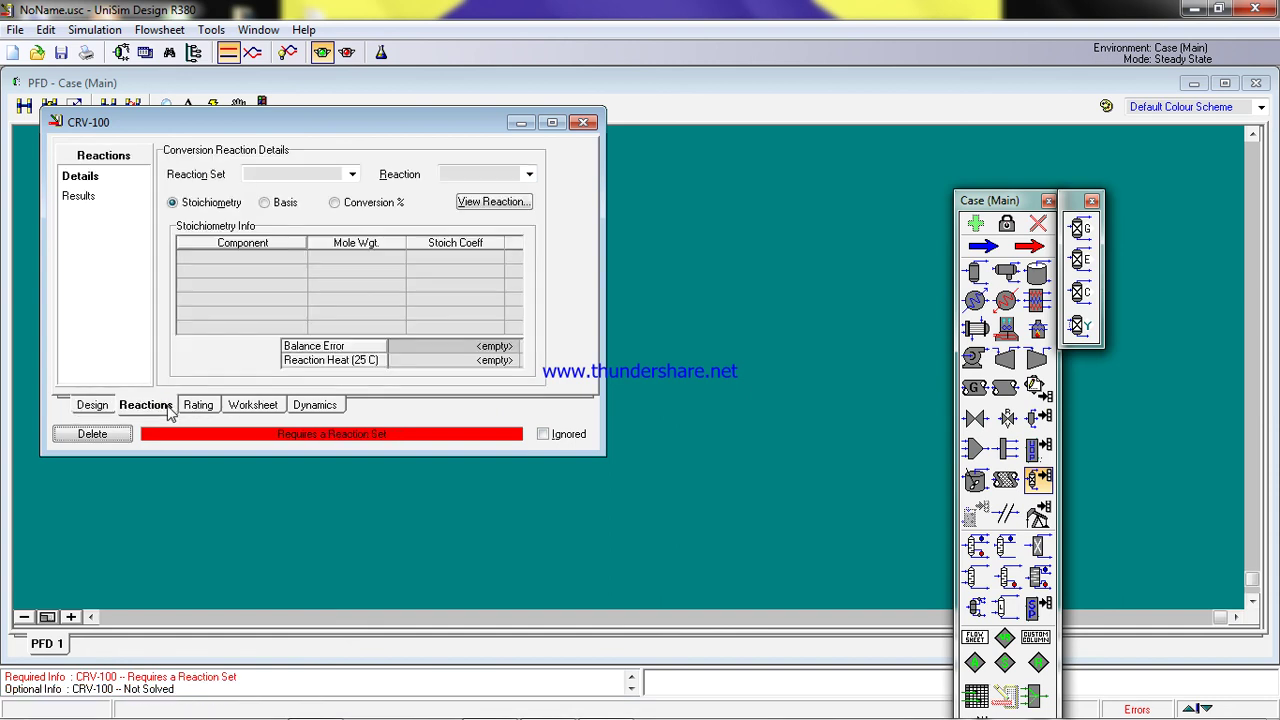
left_click(352, 174)
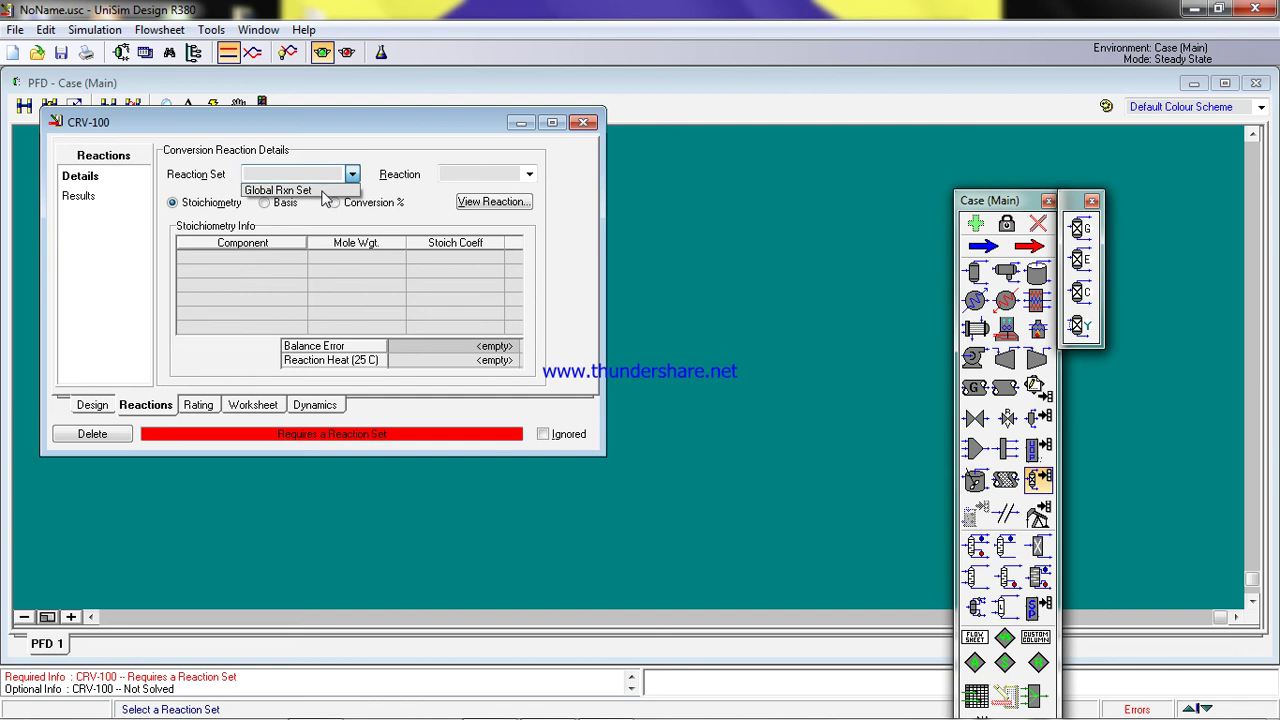
left_click(323, 190)
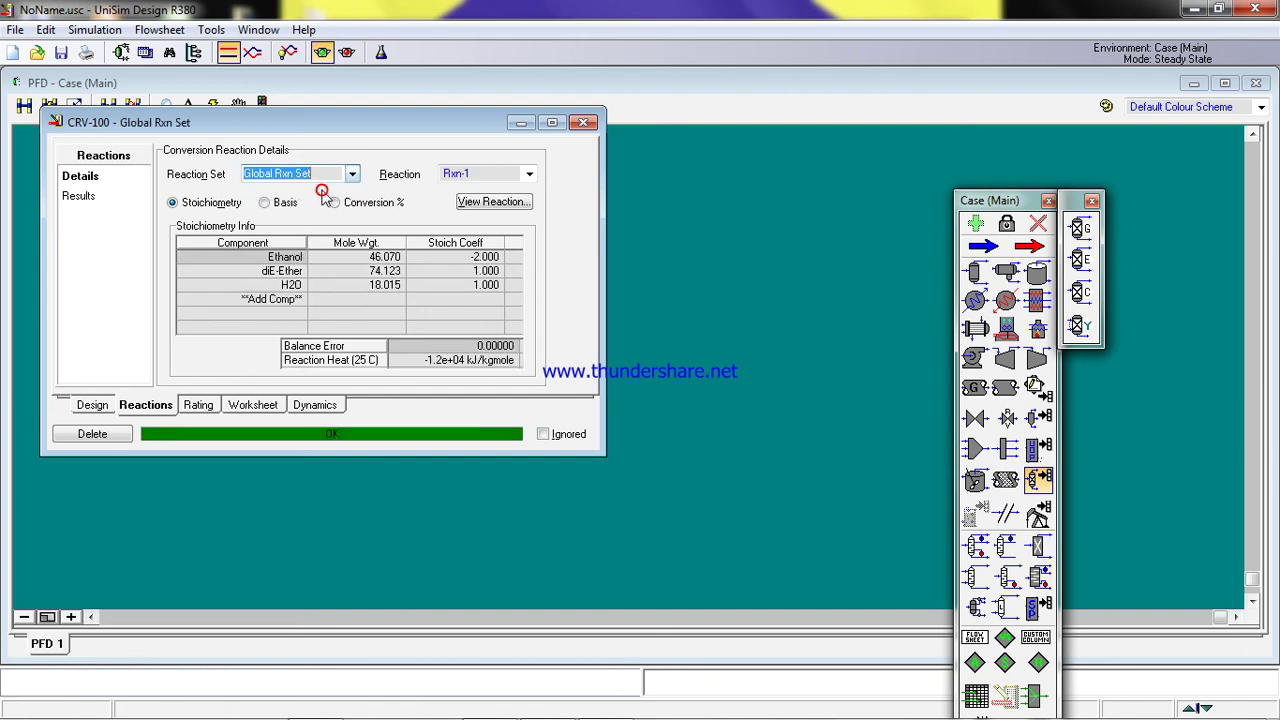
left_click(584, 122)
left_click(507, 326)
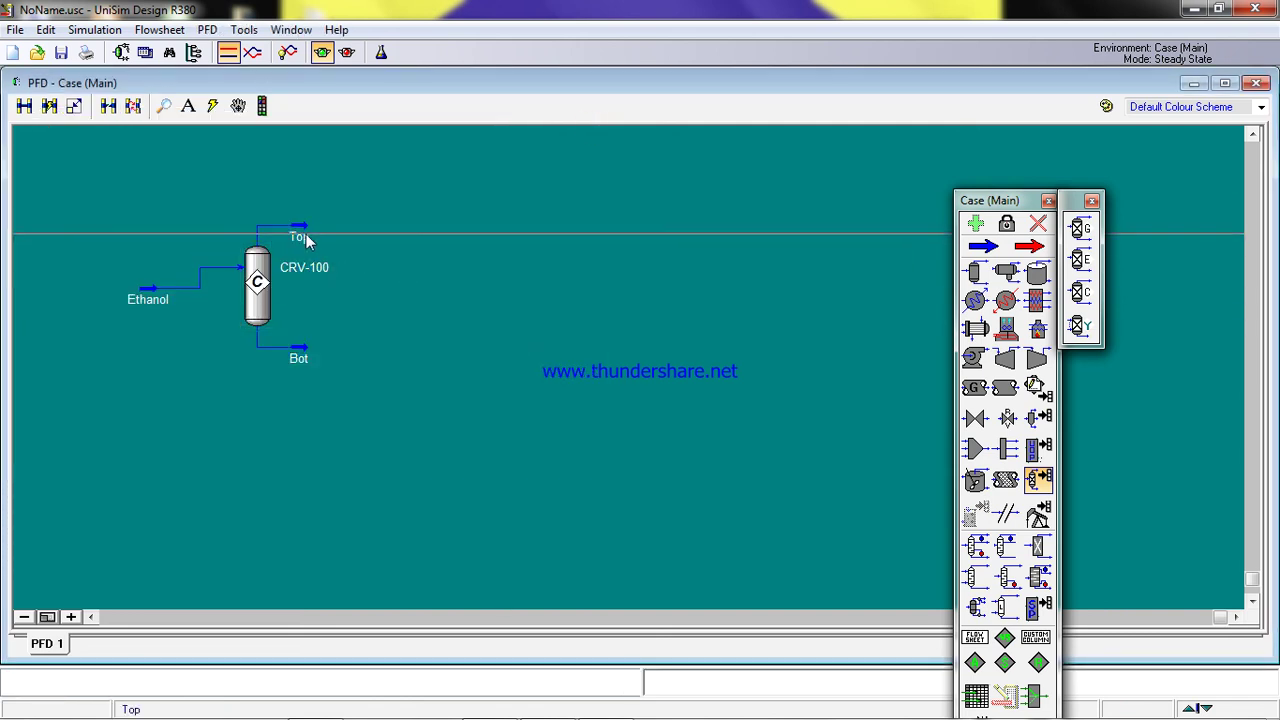
Check the Bot stream's summary, and examine the Top stream's conditions and composition.
mouse_move(305, 350)
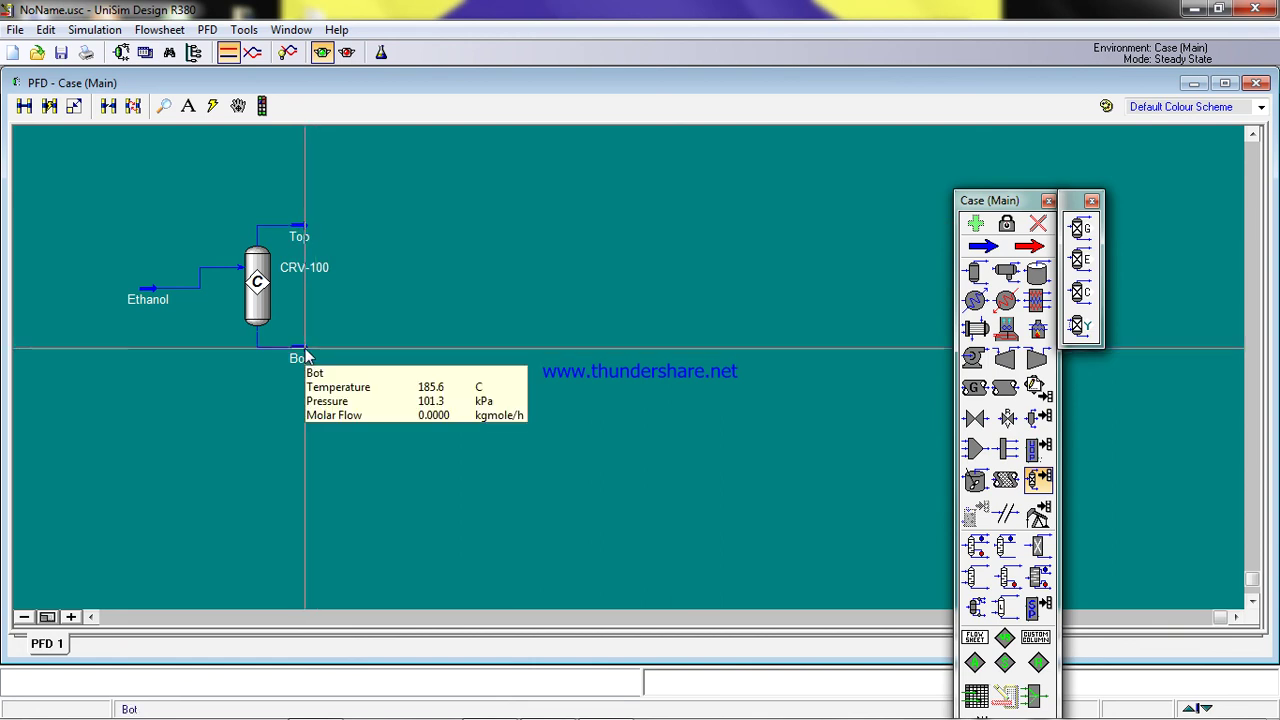
double_click(303, 236)
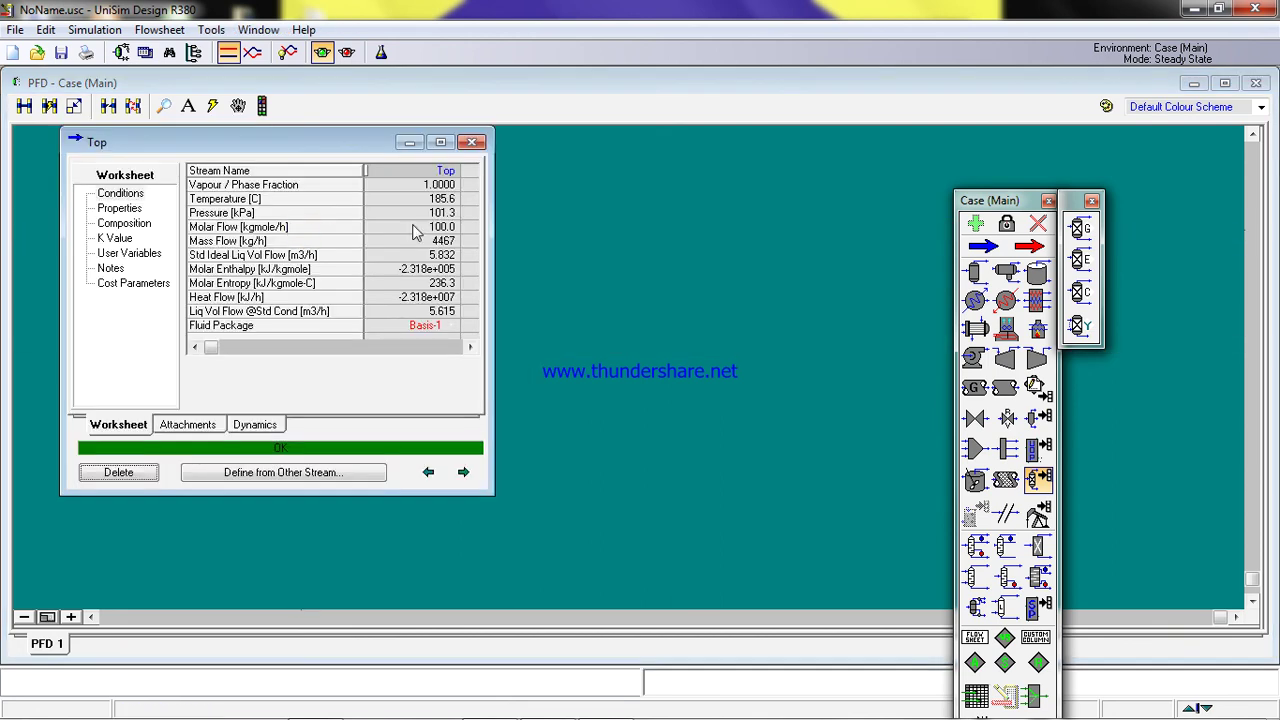
left_click(138, 223)
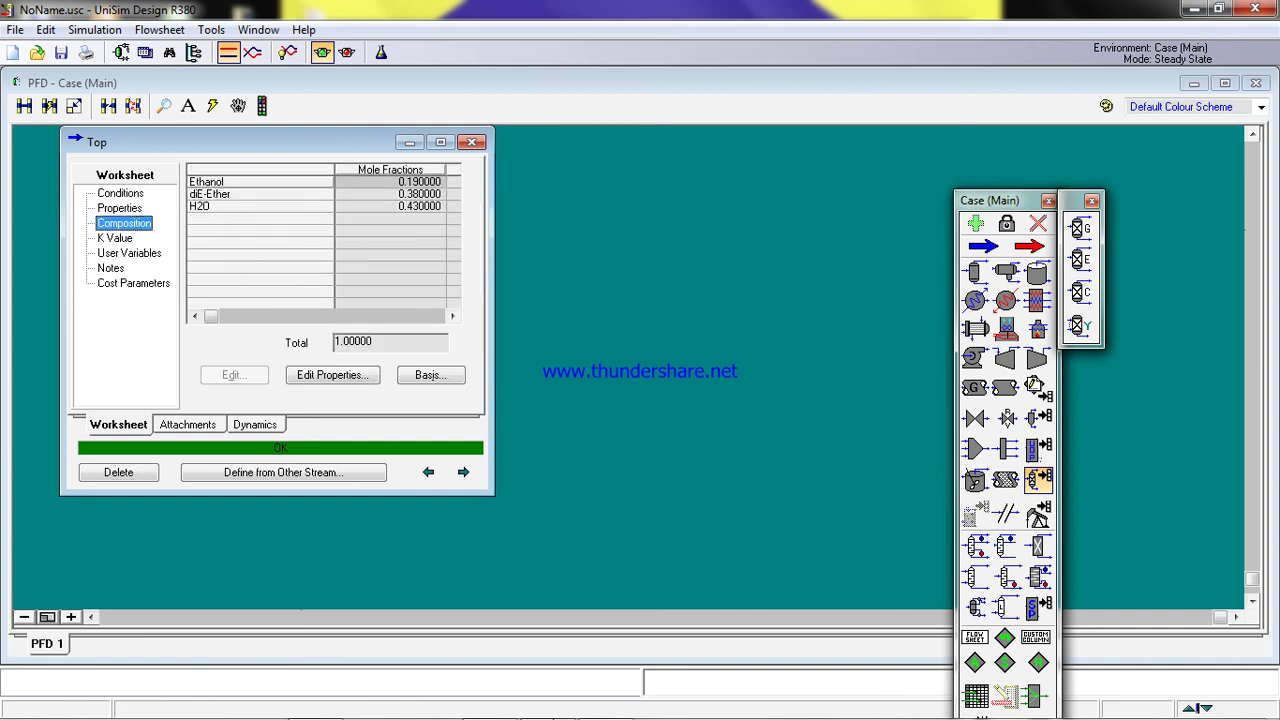
Compare the reactor output moles in MATERIAL BALANCE.docx in WPS Office with the Top stream's mole fractions in UniSim Design, and close the stream's window.
left_click(548, 706)
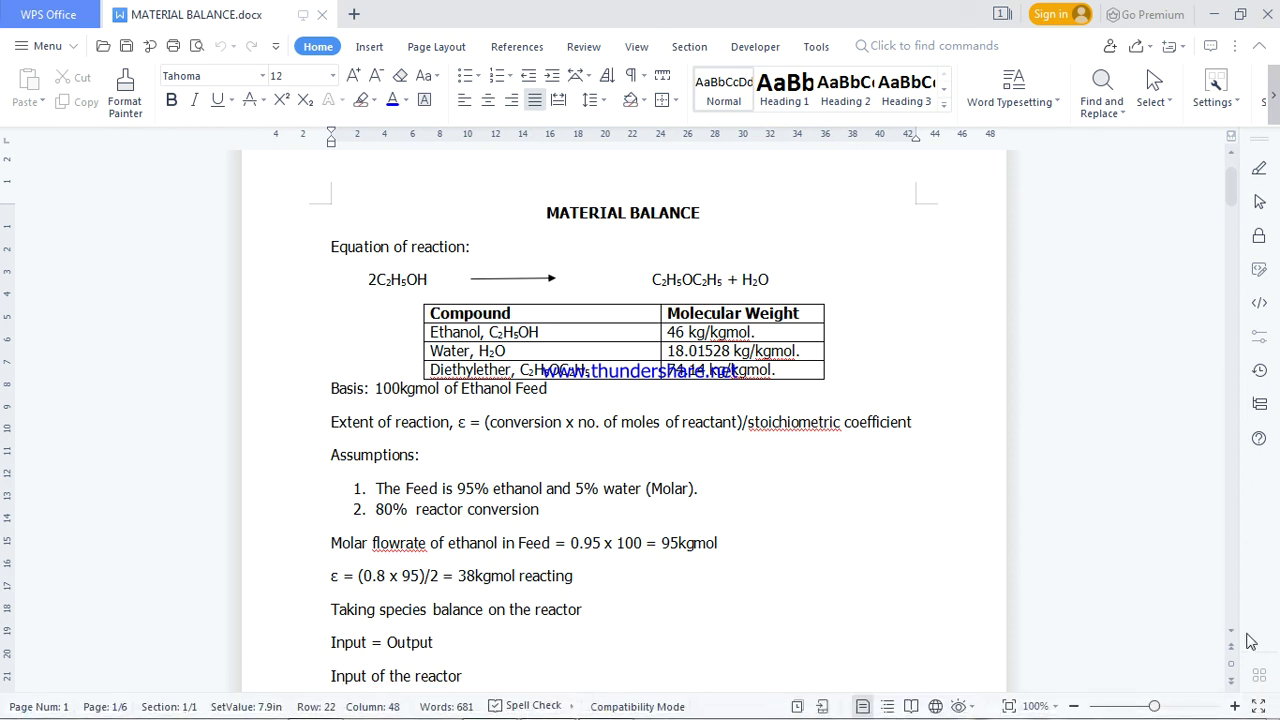
scroll(1235, 638, "down", 4)
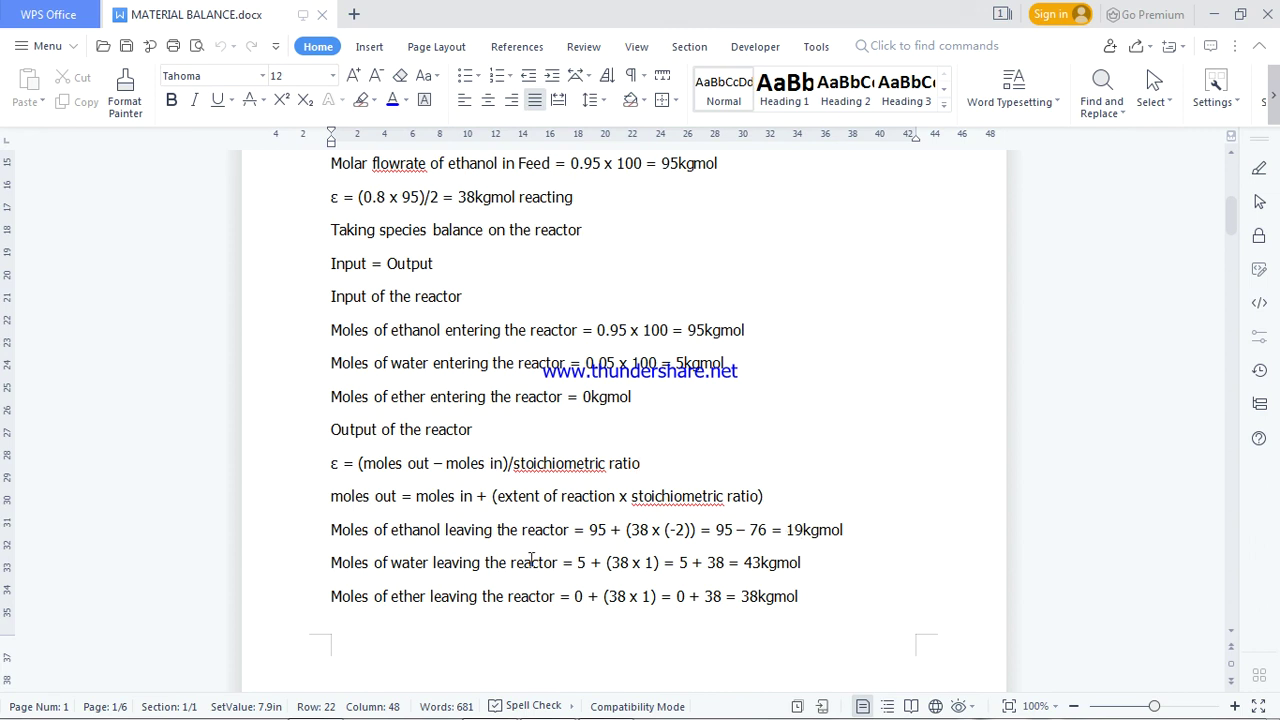
left_click(605, 701)
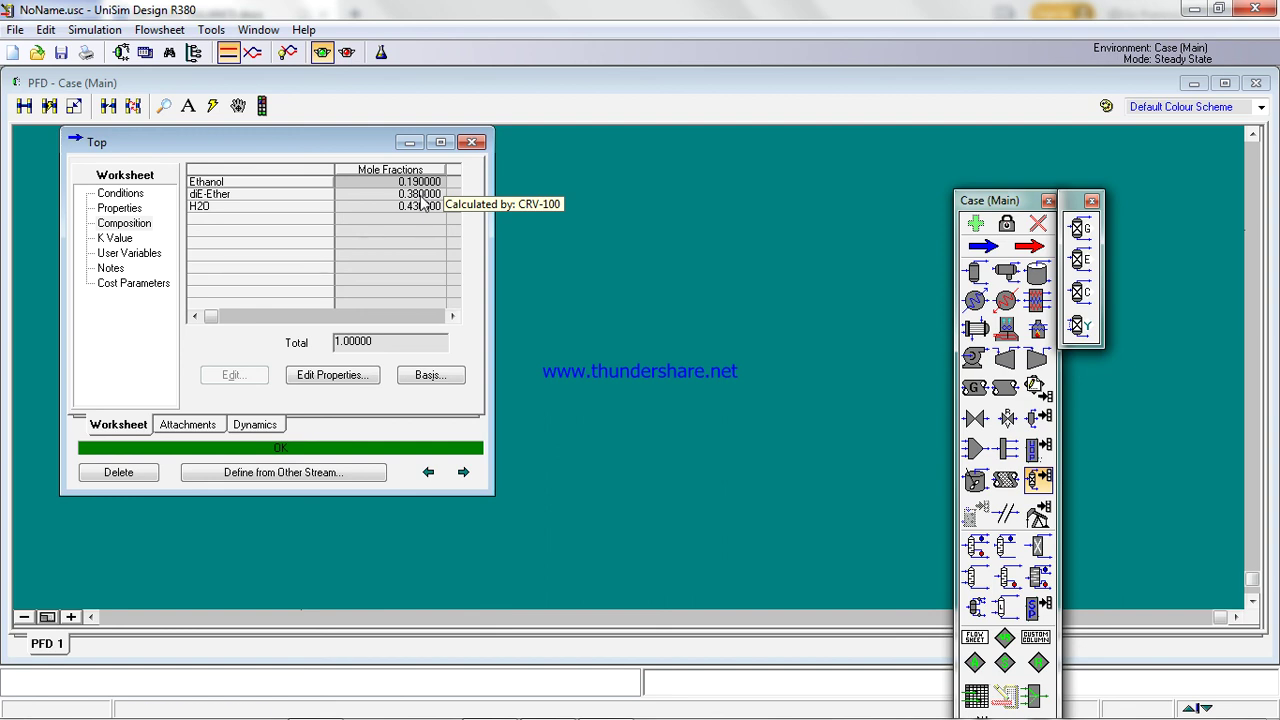
left_click(558, 704)
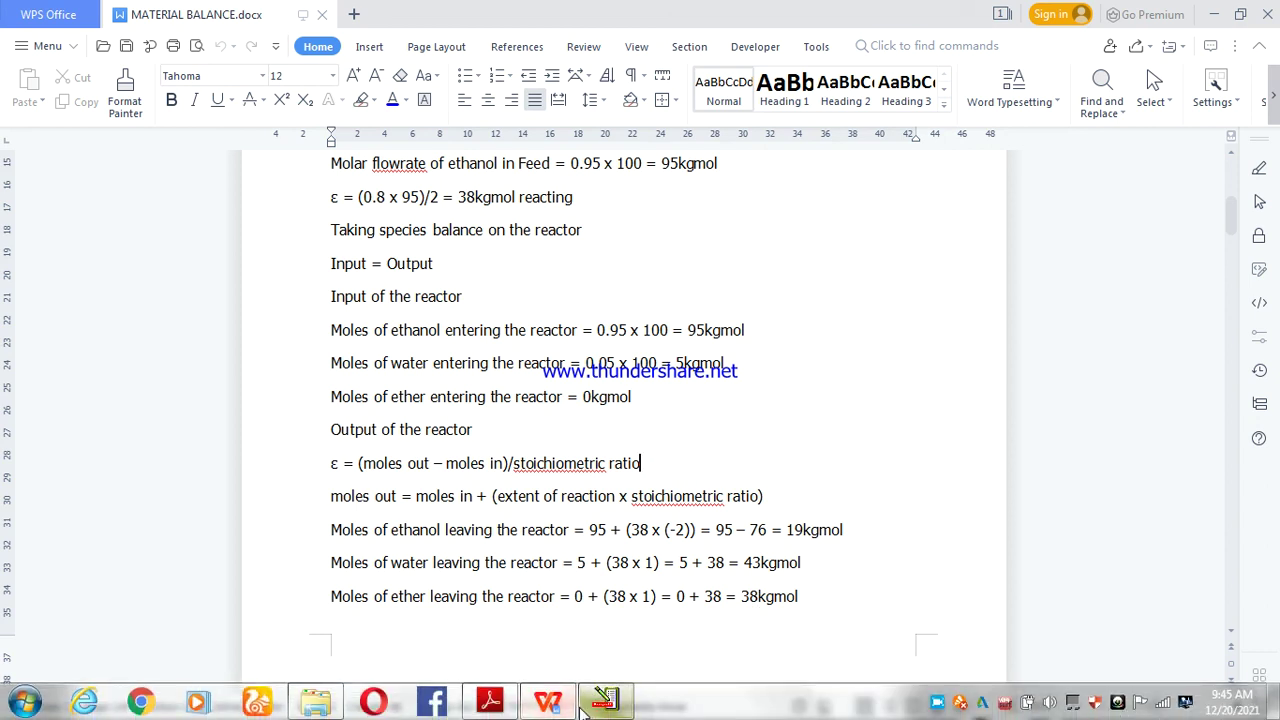
left_click(606, 704)
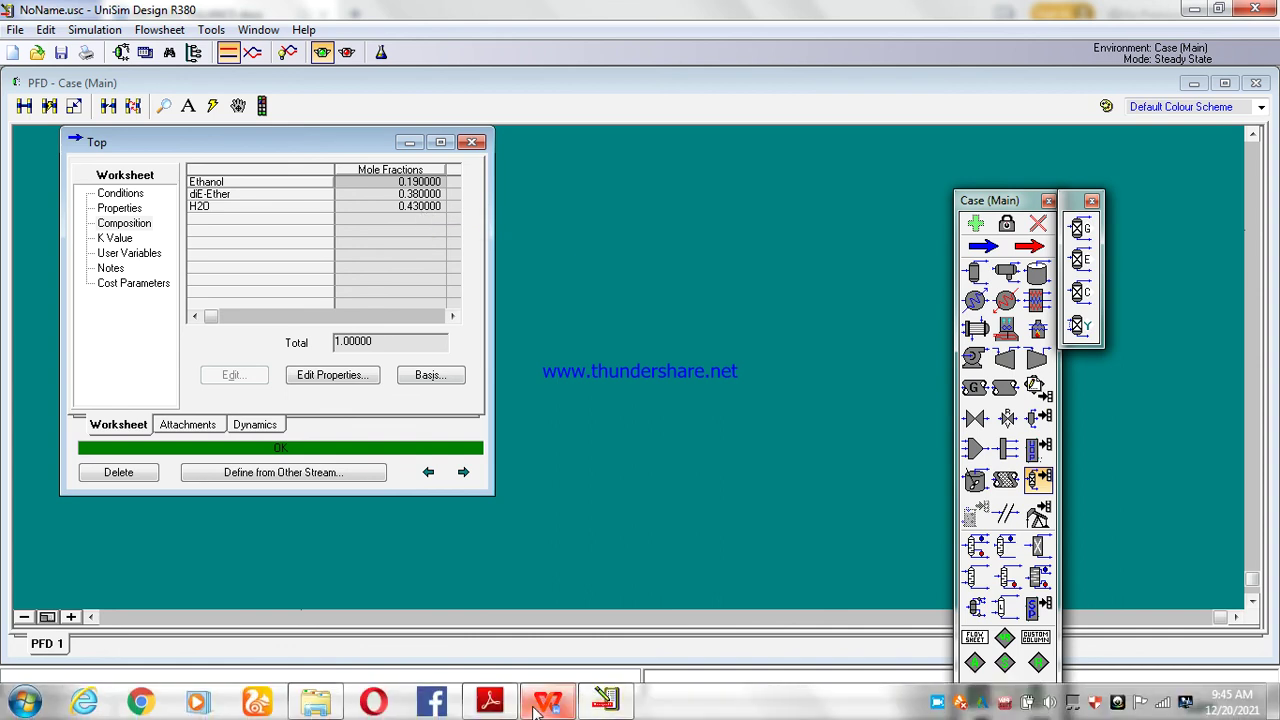
left_click(540, 706)
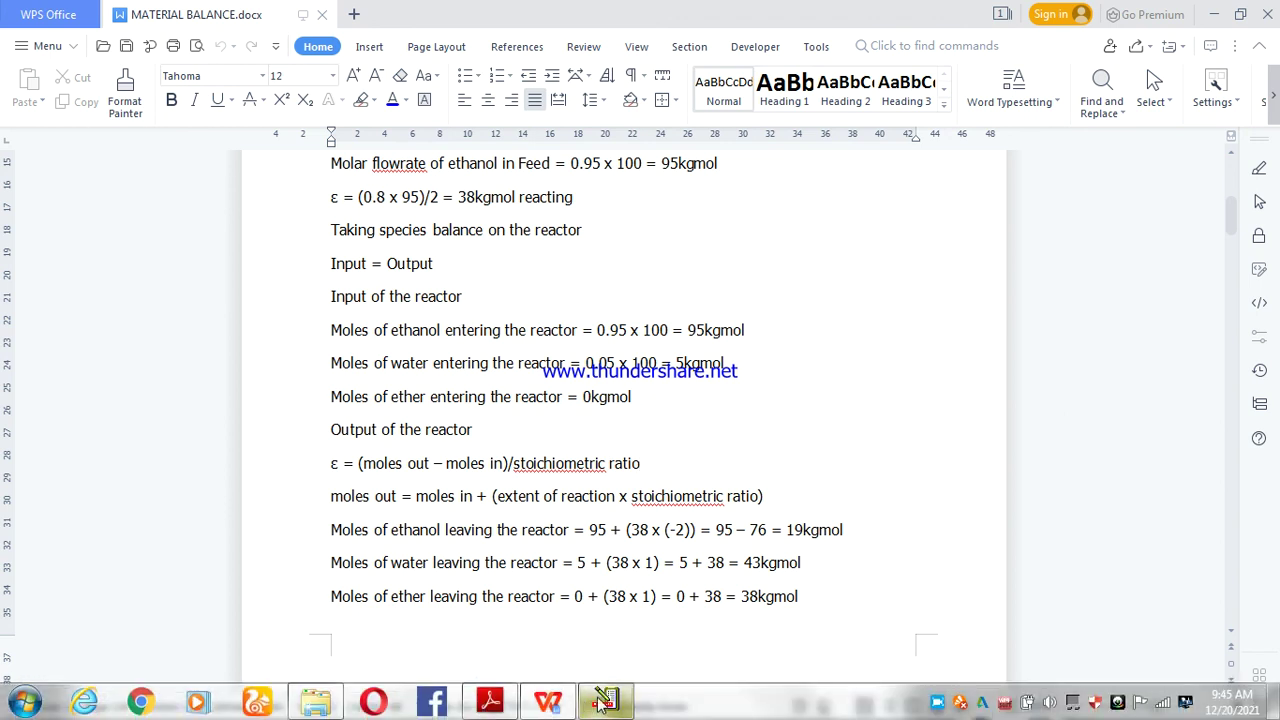
left_click(604, 706)
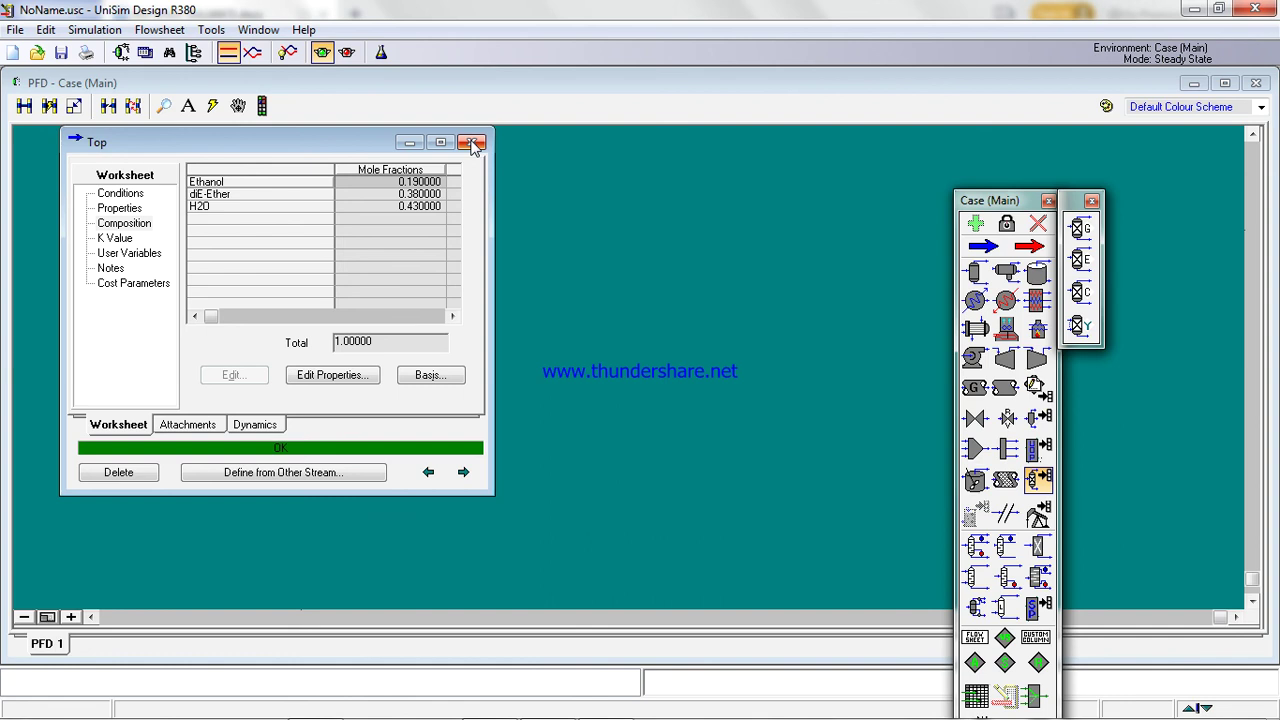
left_click(474, 145)
left_click(424, 320)
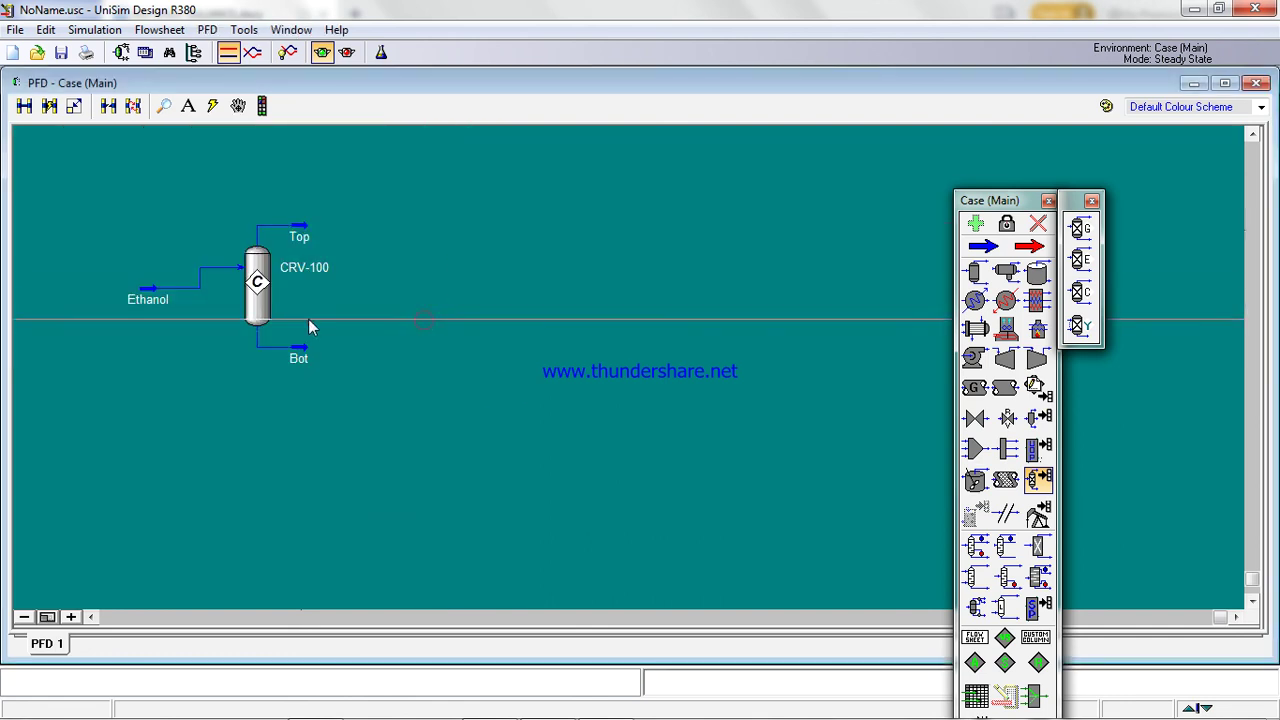
Review the Ethanol feed stream's conditions and close its window.
double_click(157, 288)
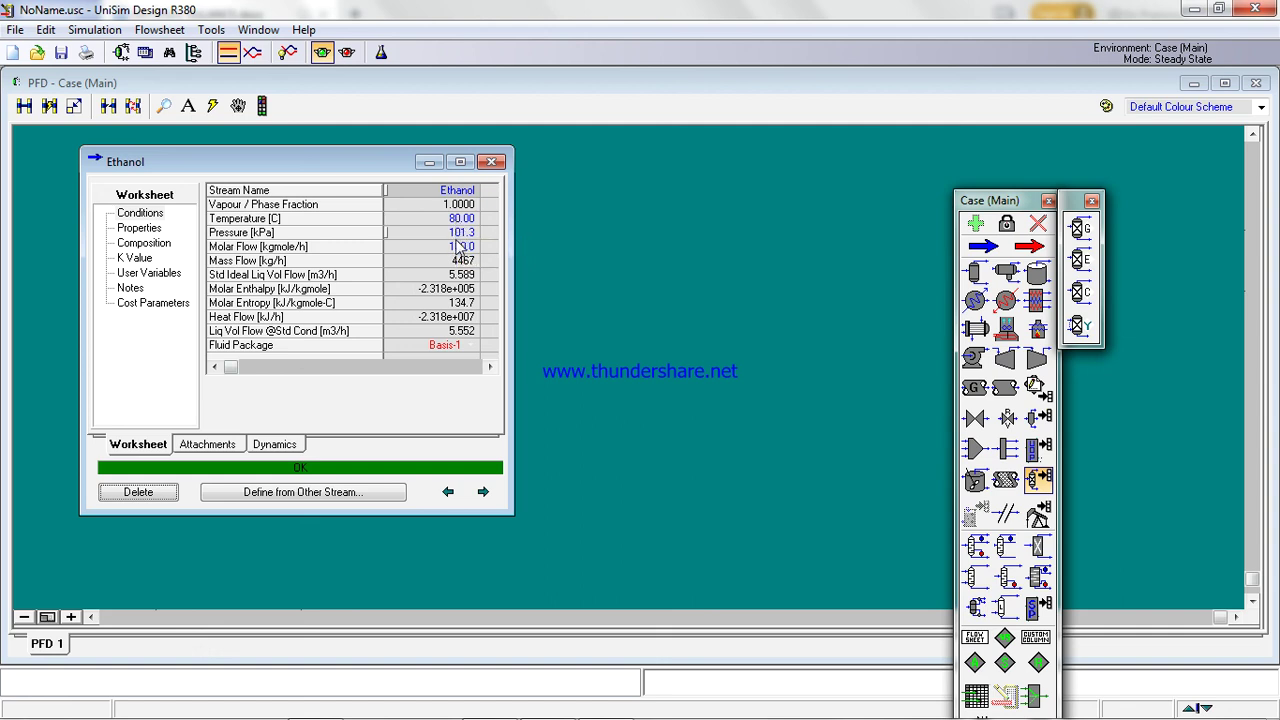
left_click(491, 161)
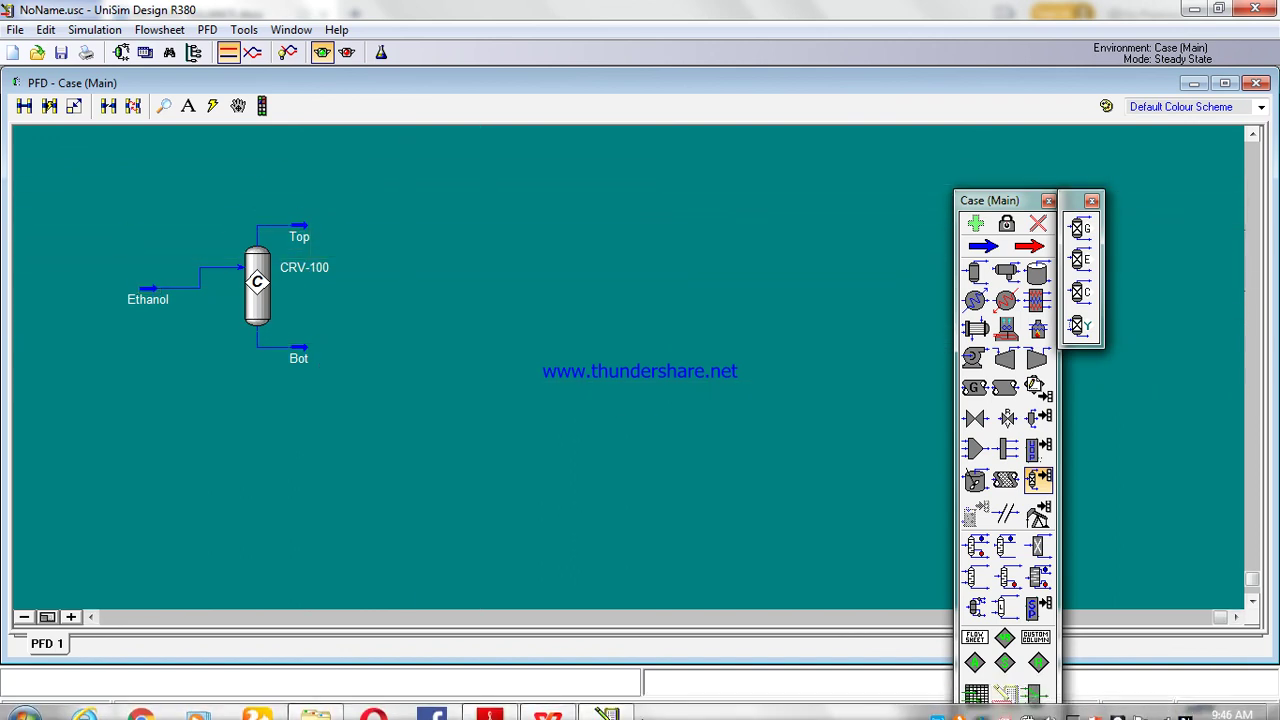
left_click(937, 706)
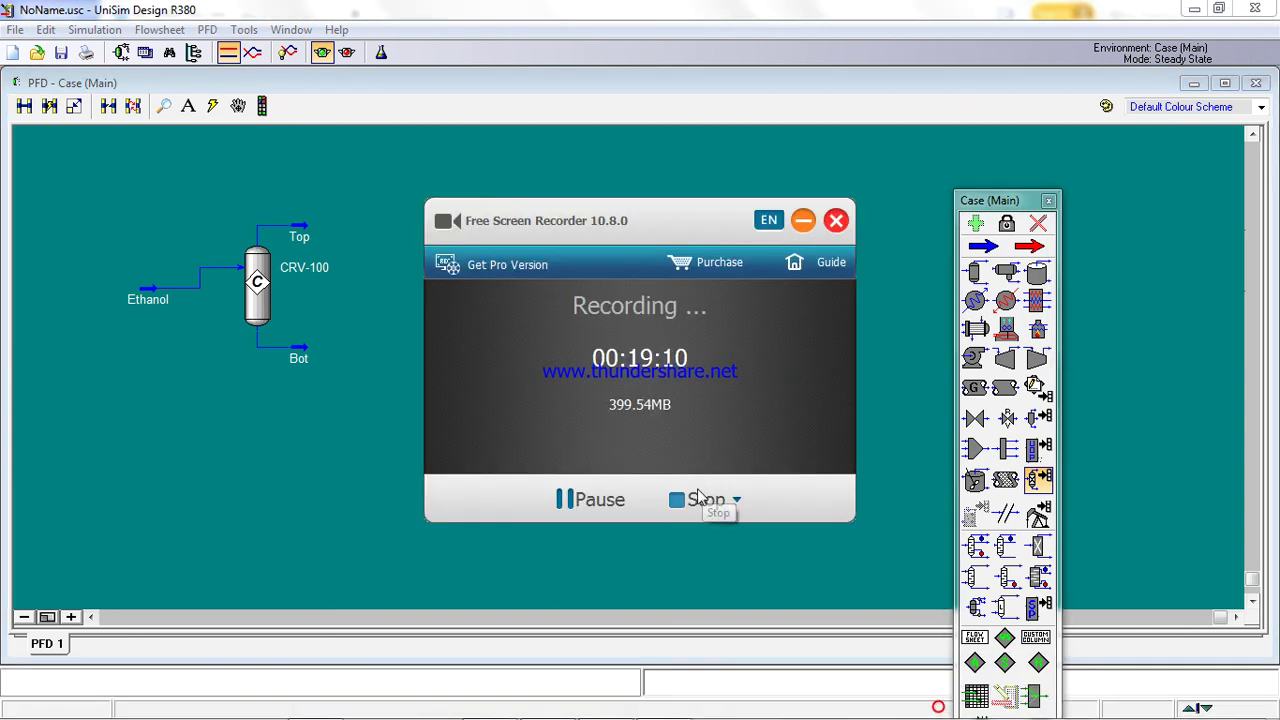